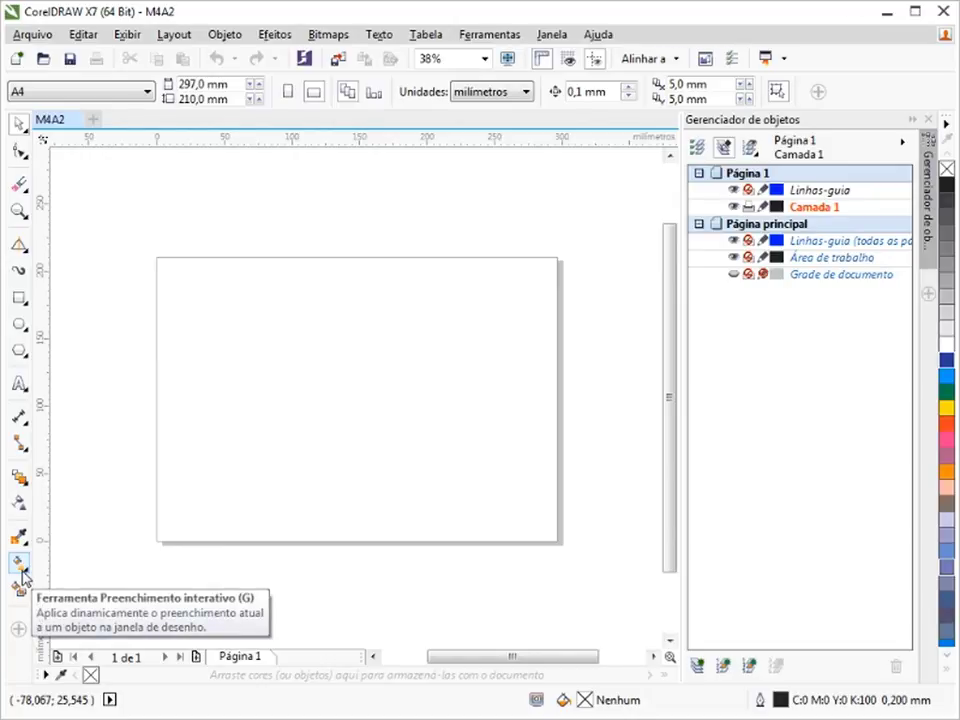
Step: Draw a horizontal rectangle about 258 × 92 mm in the middle of the page
left_click(22, 577)
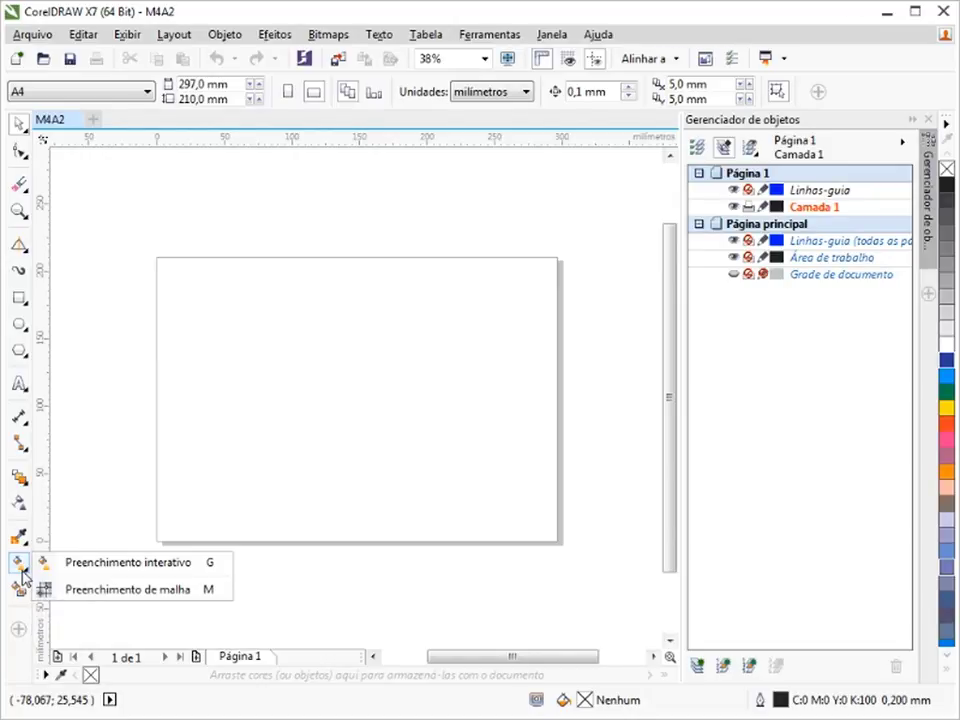
left_click(77, 564)
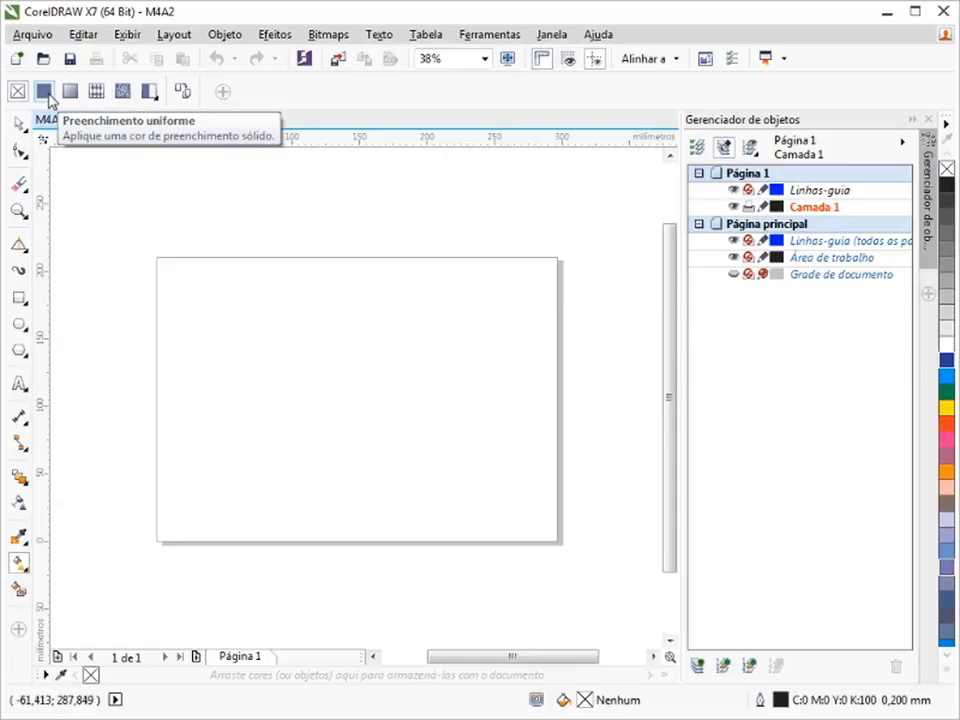
left_click(19, 297)
mouse_move(187, 333)
left_mouse_down()
mouse_move(272, 412)
mouse_move(542, 448)
mouse_move(536, 457)
left_mouse_up()
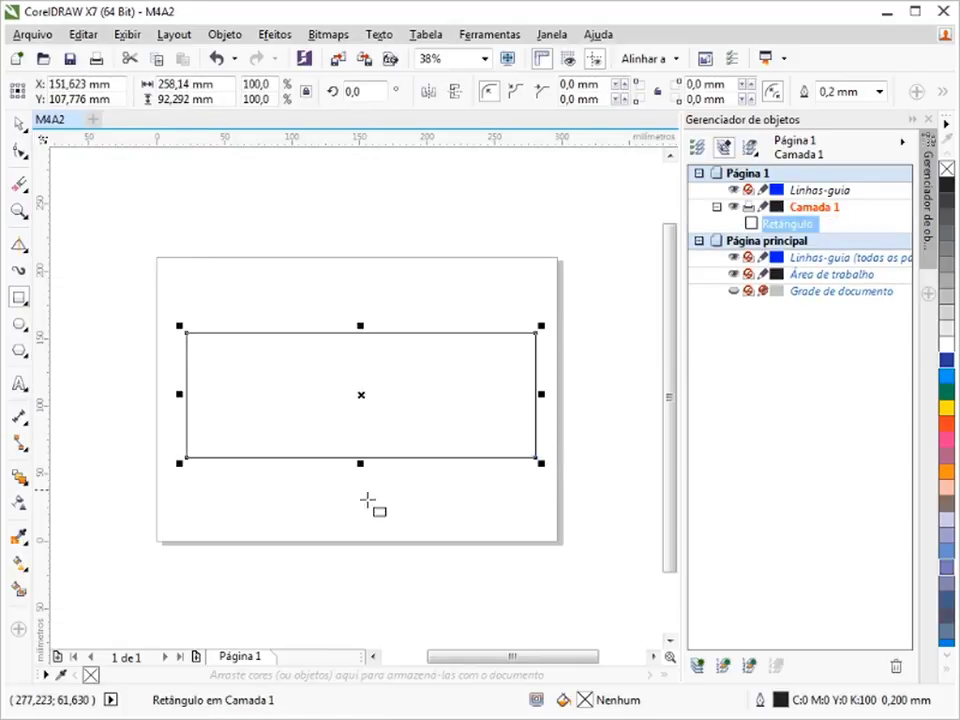
Step: Apply a uniform fill to the rectangle and colour it red (C:0 M:100 Y:100 K:0)
left_click(19, 563)
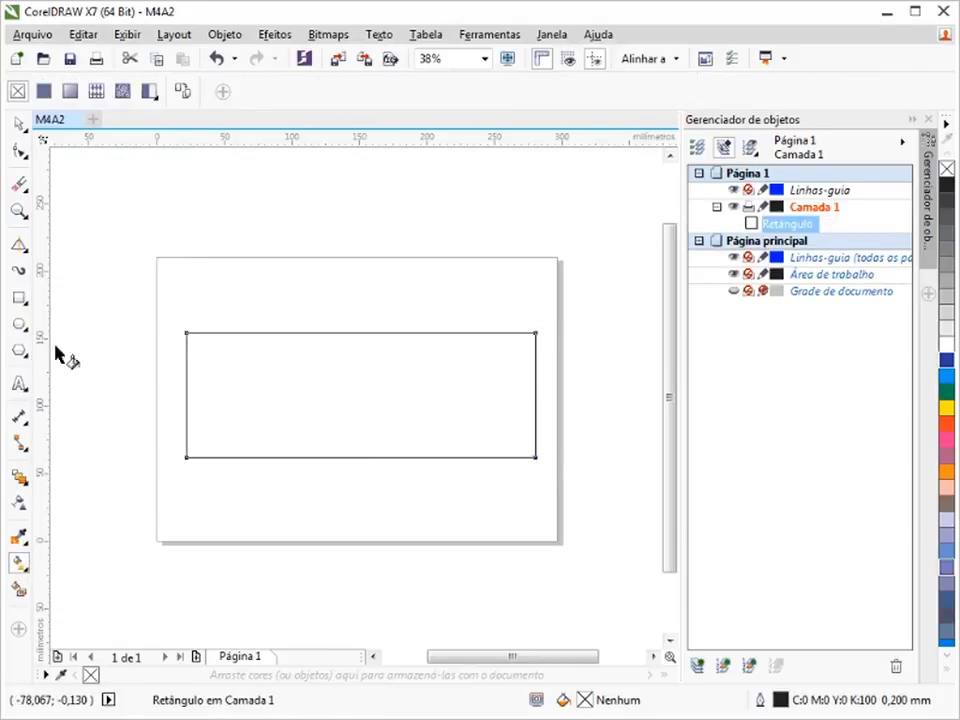
left_click(43, 91)
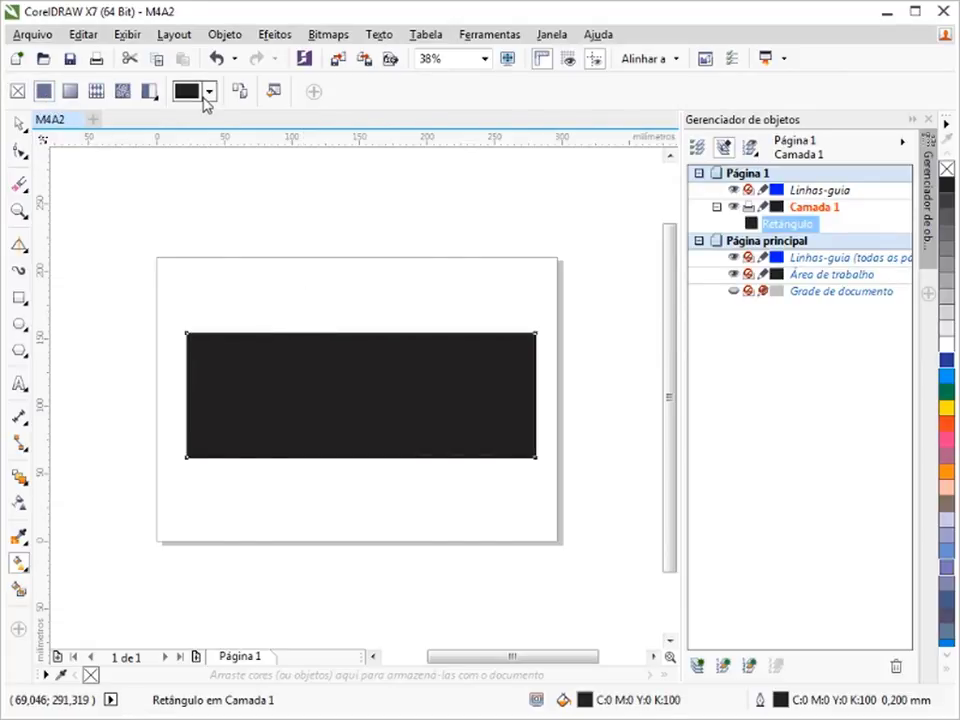
left_click(208, 92)
left_click(208, 92)
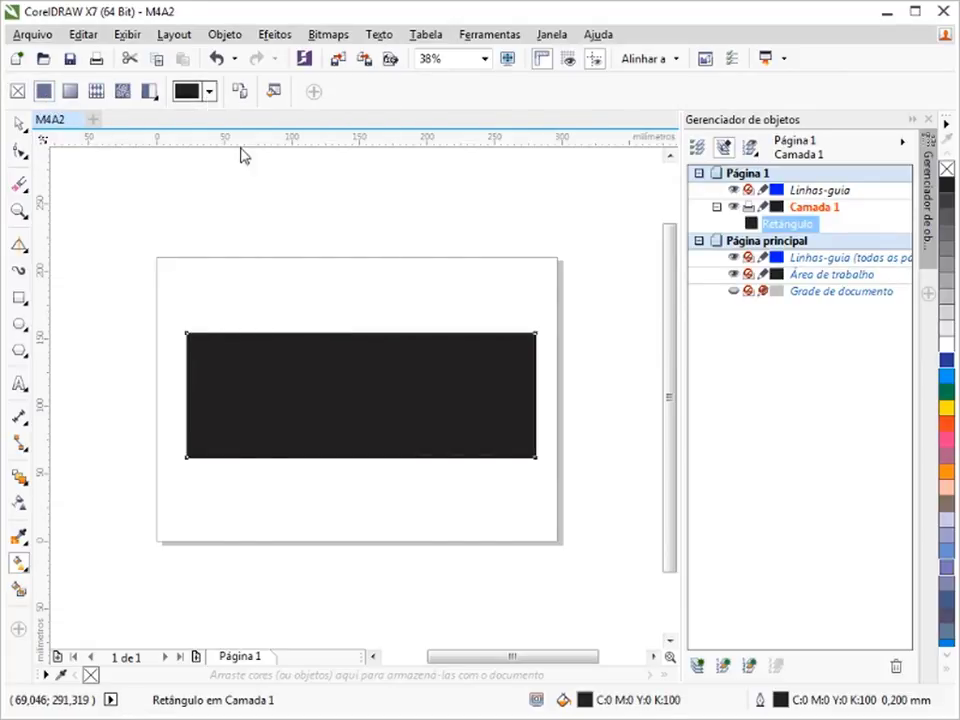
left_click(946, 423)
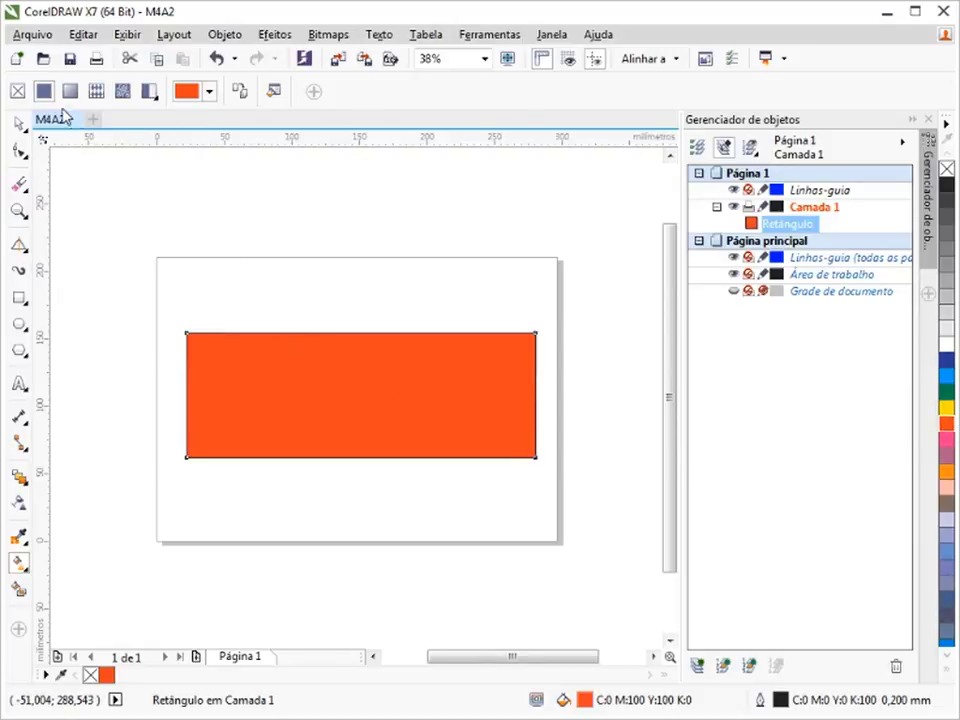
Step: Apply a linear gradient fill to the rectangle and set its end colour to yellow
left_click(70, 92)
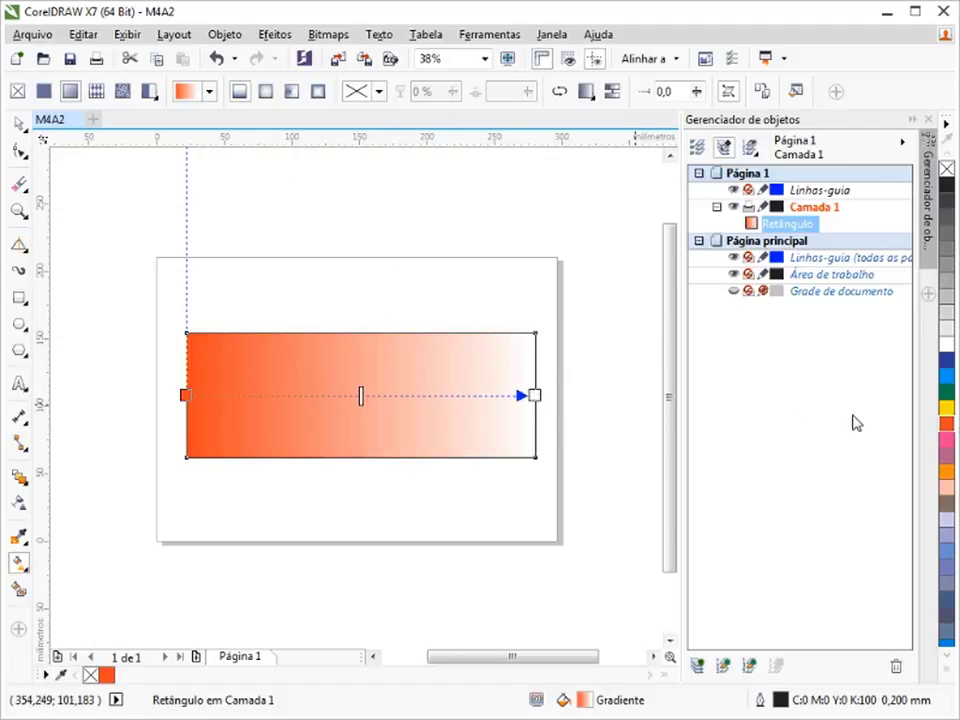
left_click(534, 395)
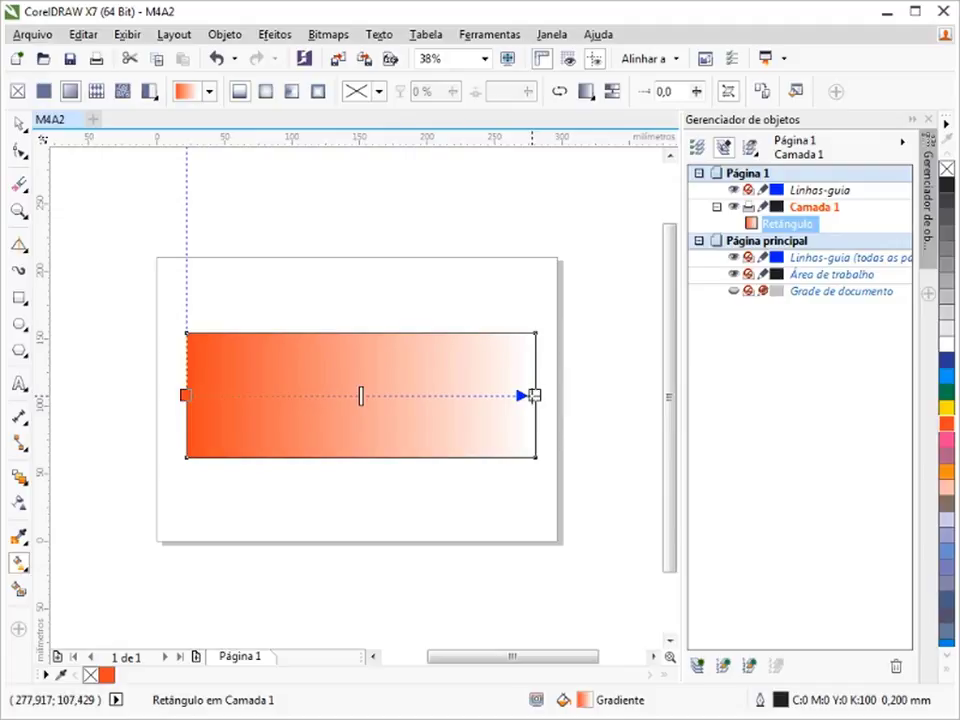
left_click(945, 407)
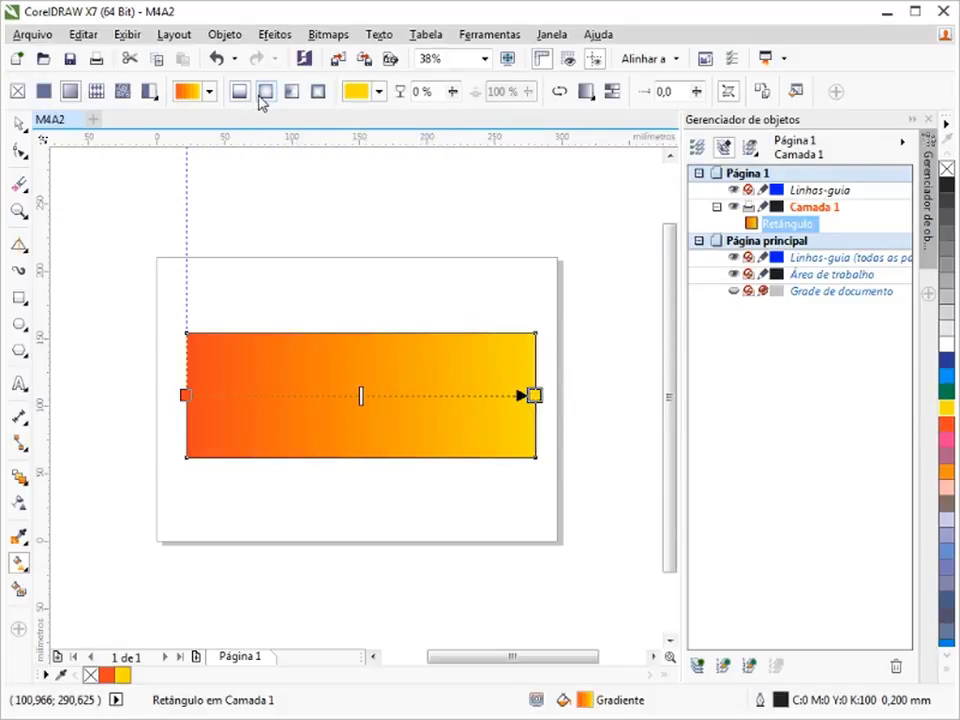
Step: Try the elliptical, conical and rectangular gradient types on the rectangle
left_click(262, 96)
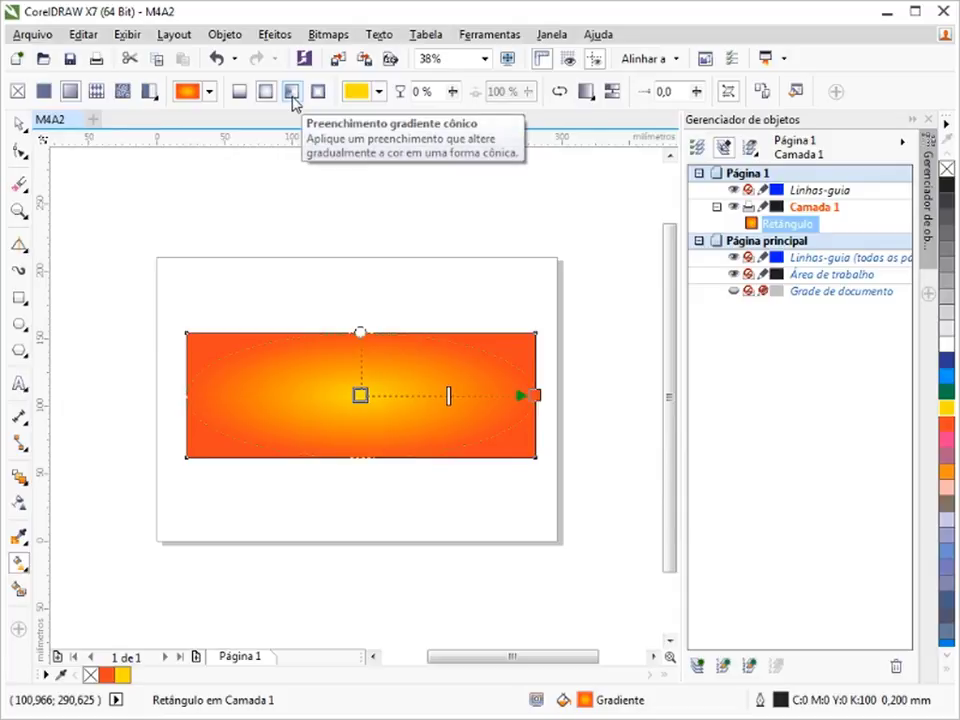
left_click(292, 95)
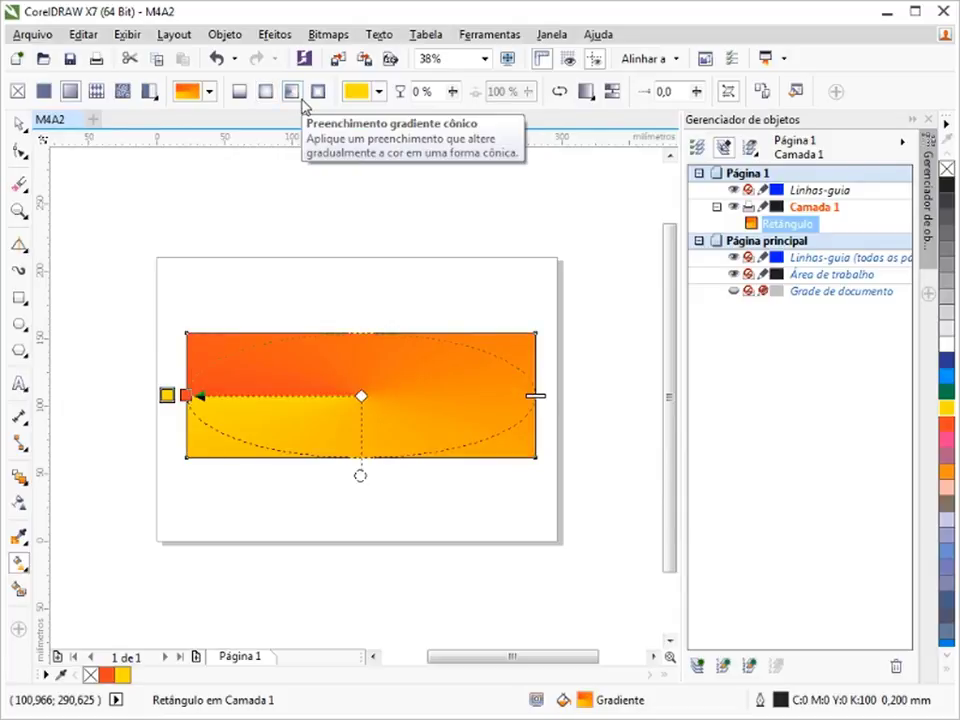
left_click(318, 100)
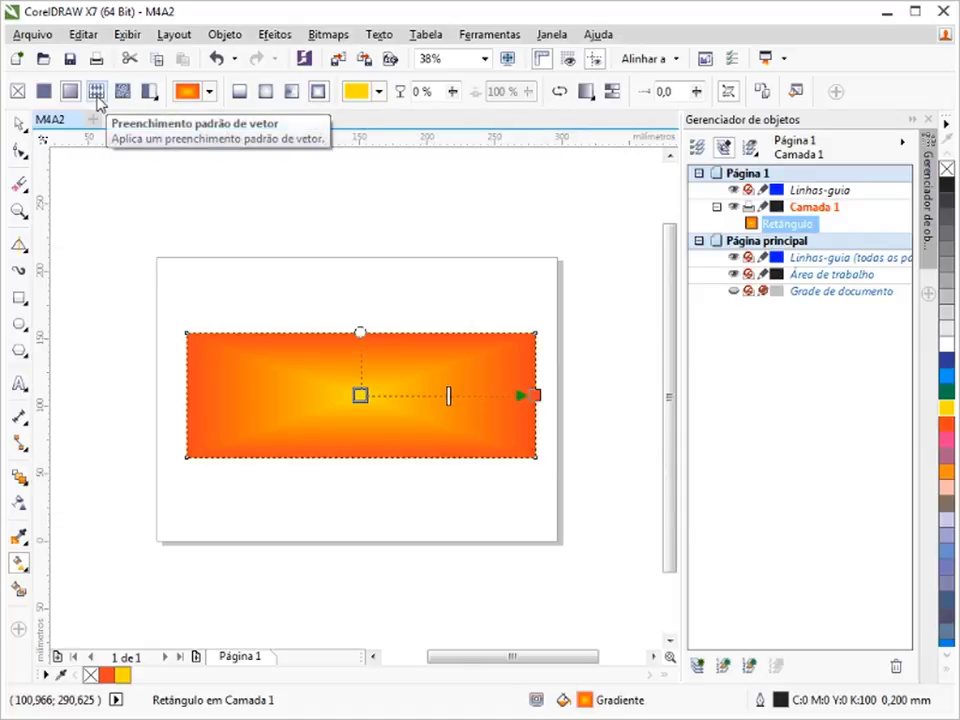
Step: Try a vector pattern fill and a bitmap pattern fill on the rectangle, browsing the available fills
left_click(96, 92)
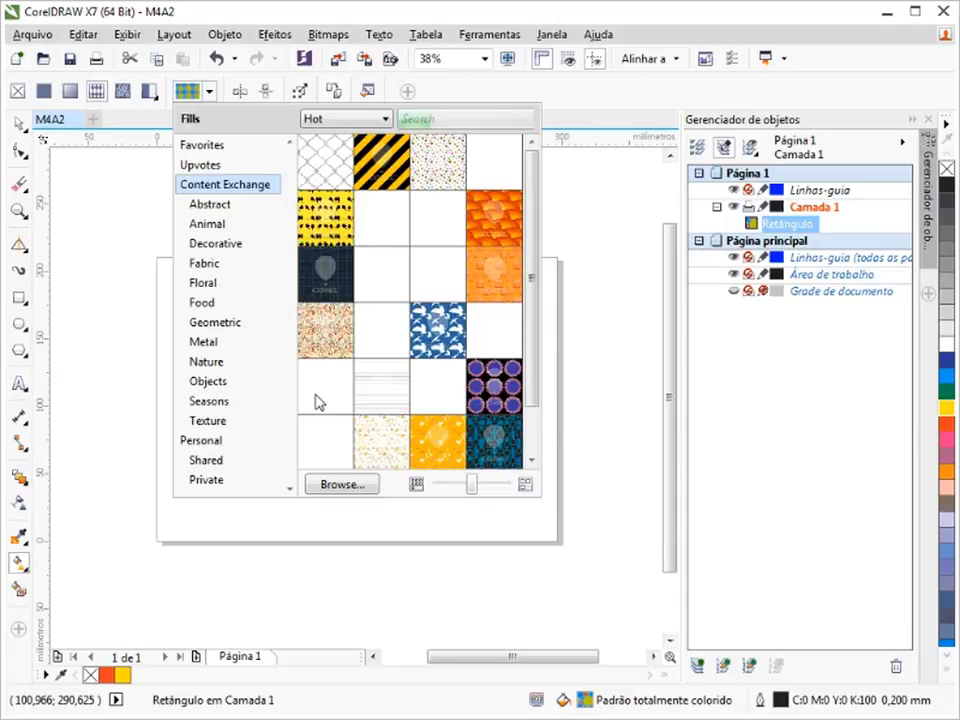
left_click(118, 178)
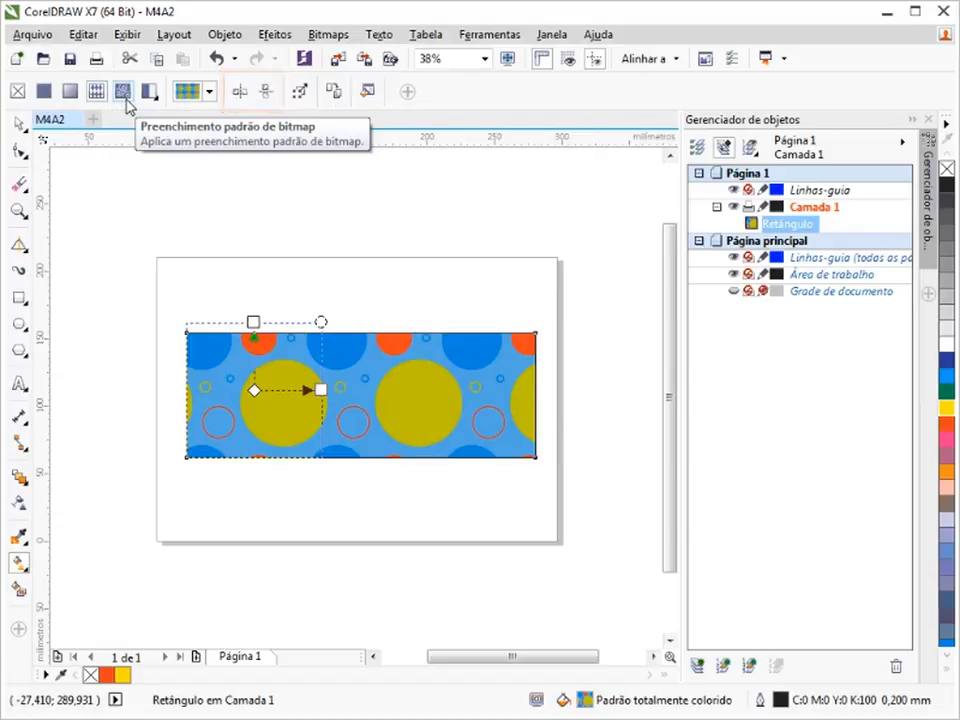
left_click(124, 98)
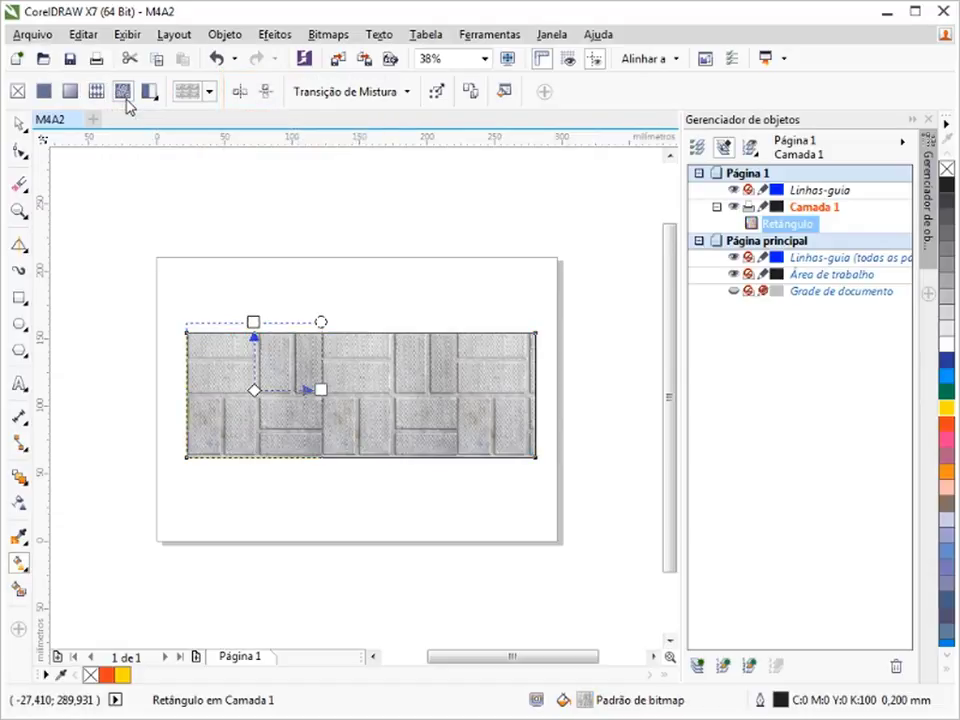
left_click(209, 92)
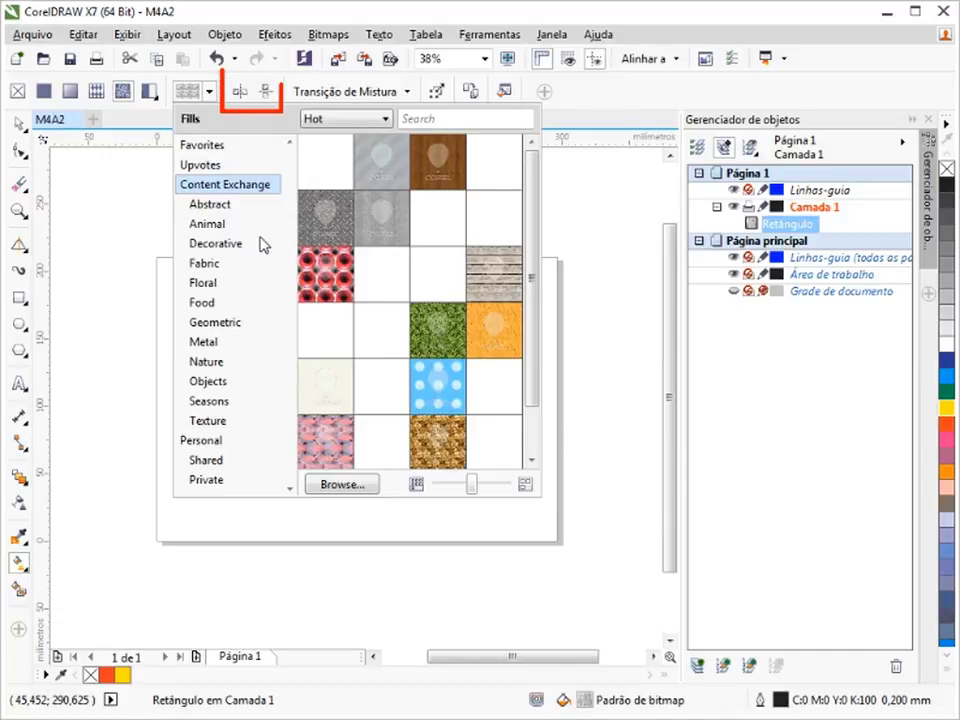
left_click(148, 92)
Step: Apply a two-colour pattern fill to the rectangle
left_click(148, 92)
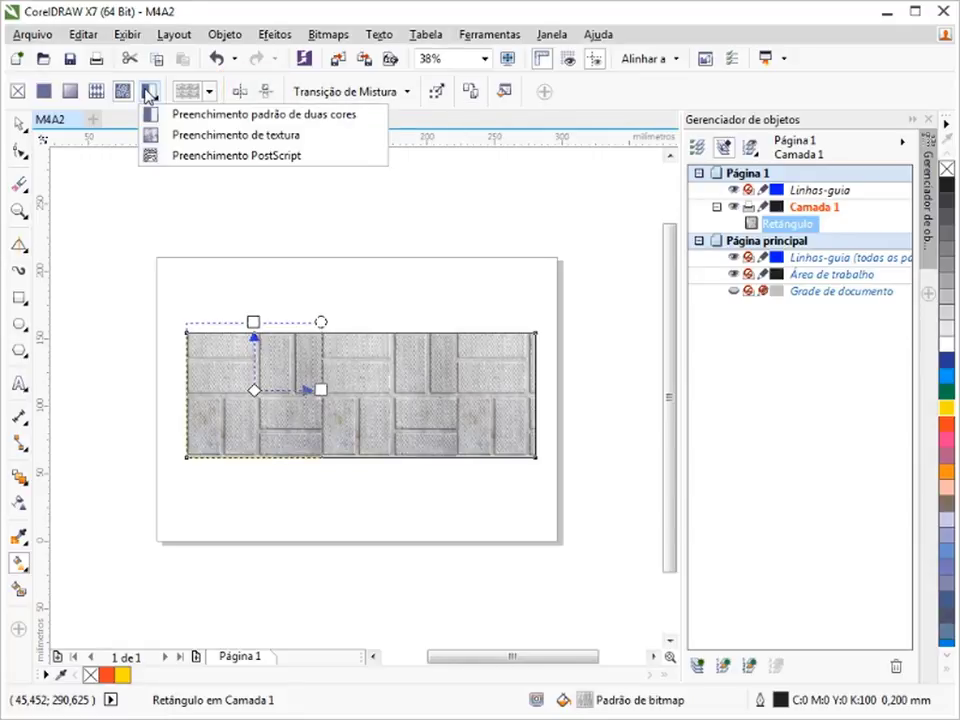
left_click(162, 114)
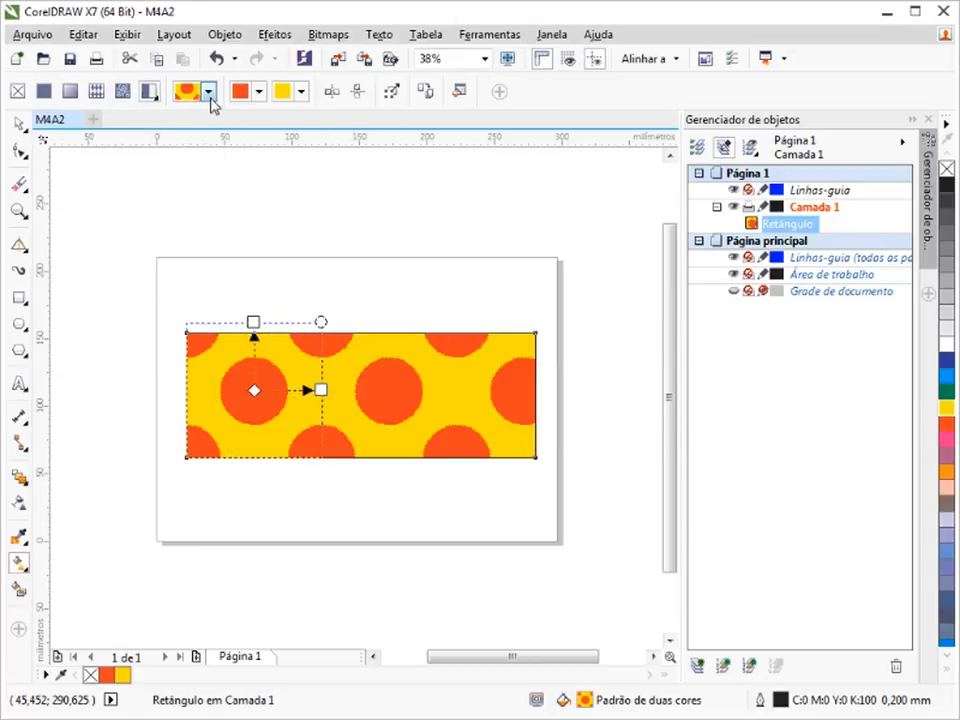
left_click(209, 91)
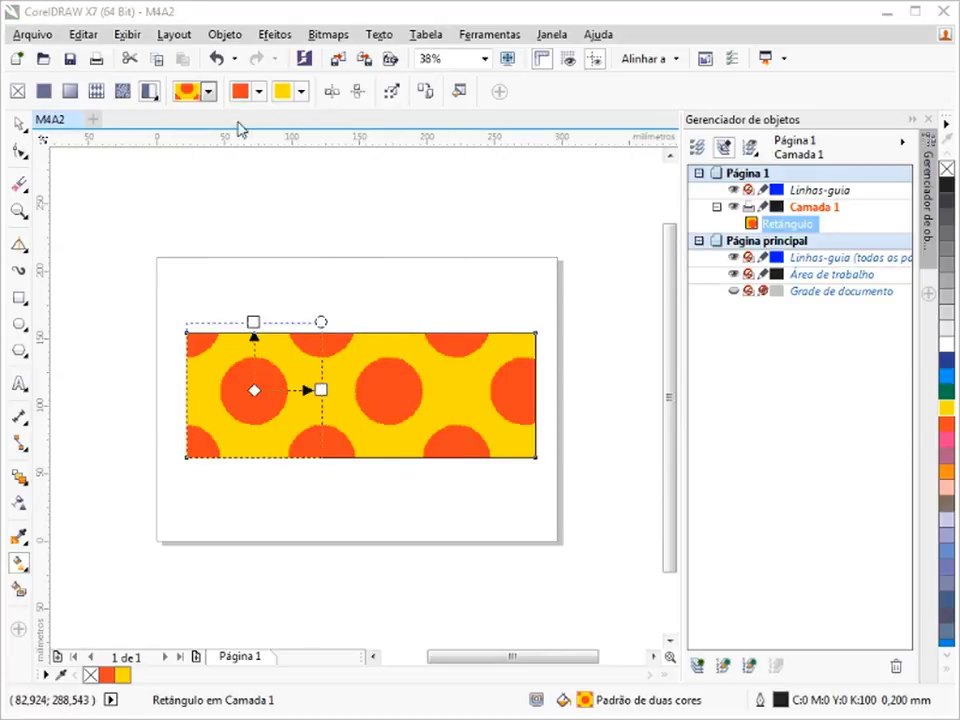
Step: Apply a texture fill from the Exemplos library to the rectangle and look through its available textures
left_click(154, 99)
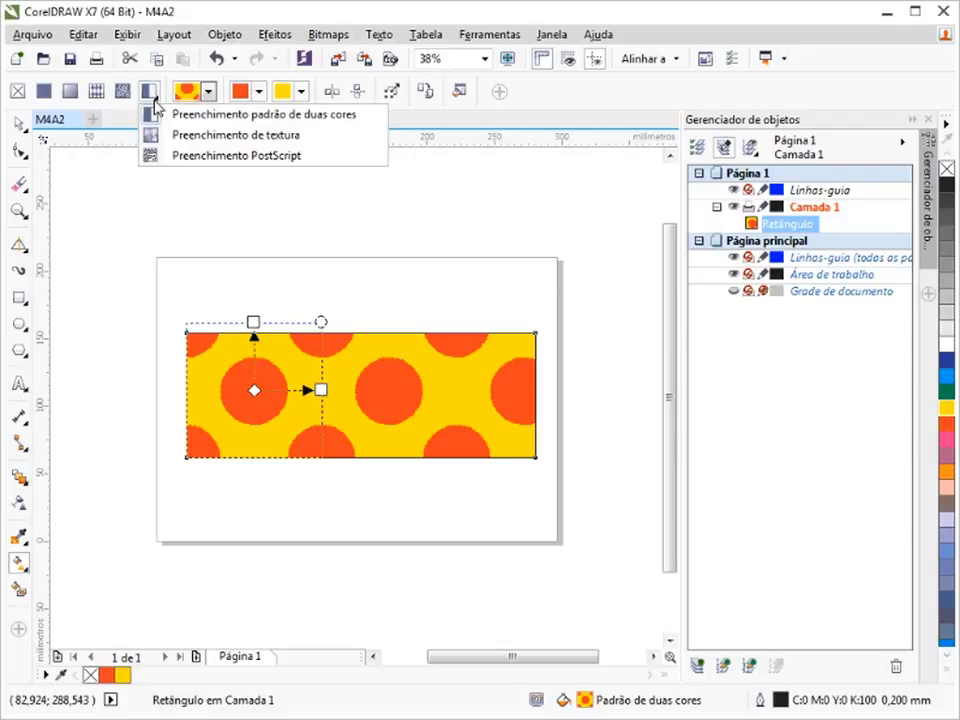
left_click(196, 137)
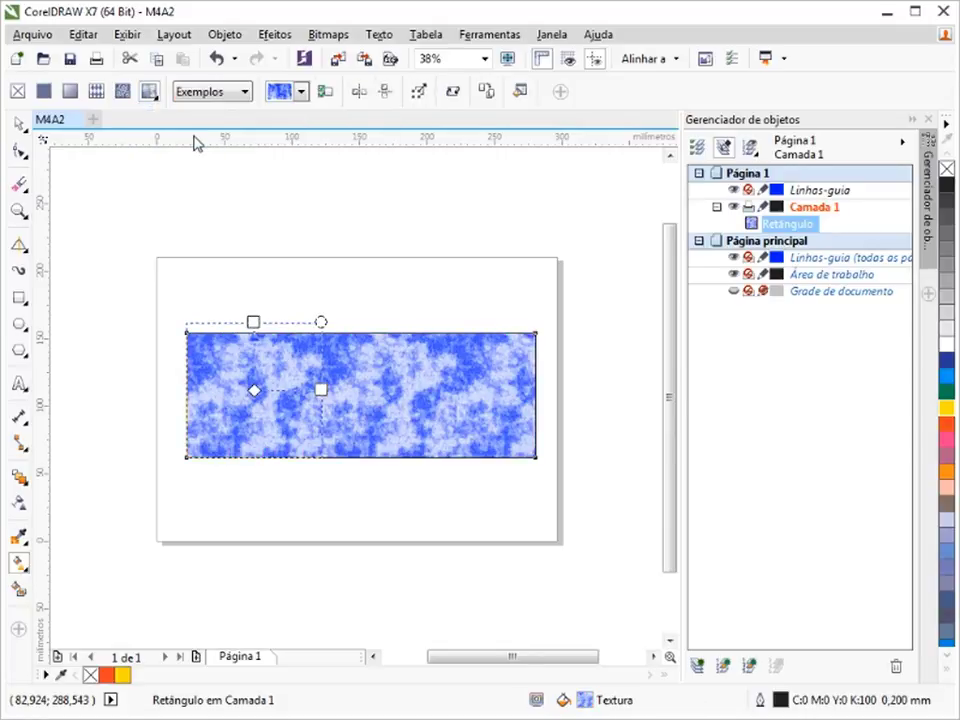
left_click(300, 92)
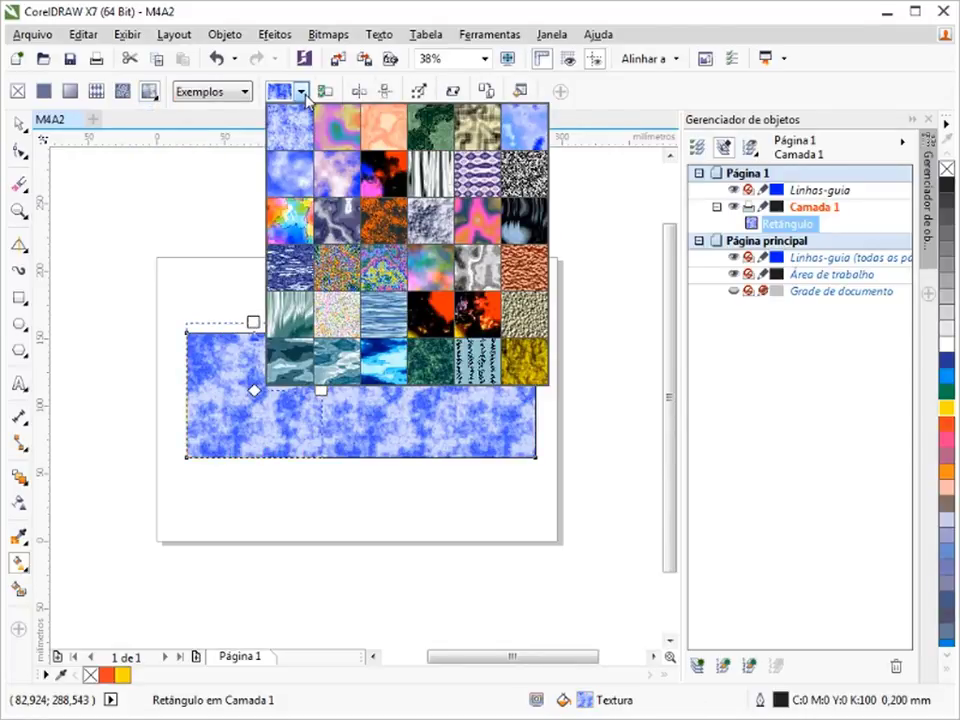
left_click(301, 92)
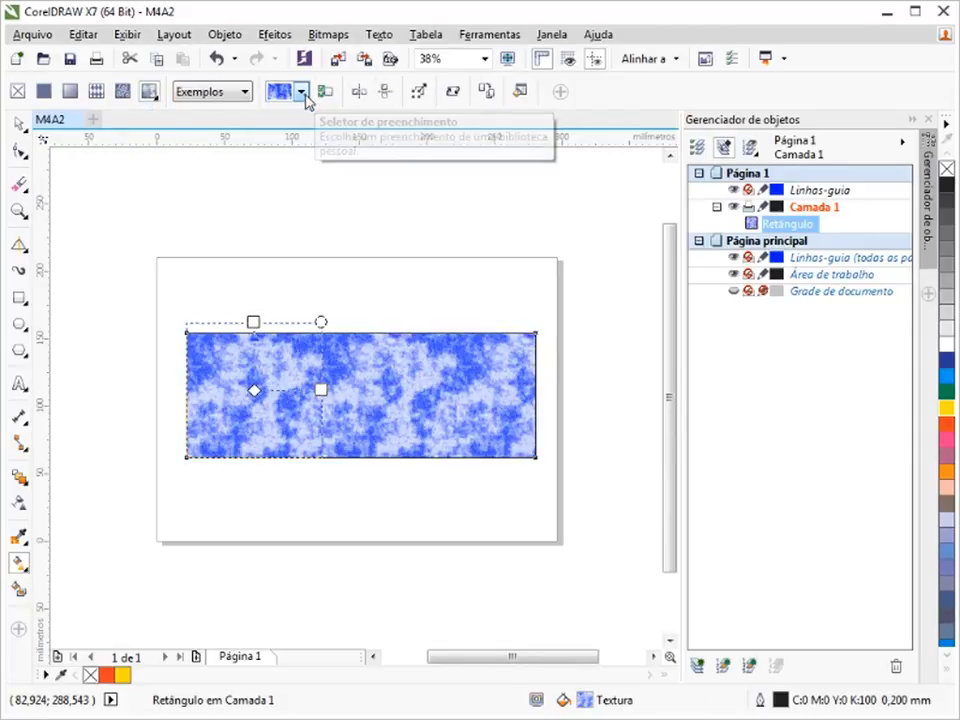
Step: Apply a PostScript fill to the rectangle and choose the Barras pattern
left_click(152, 96)
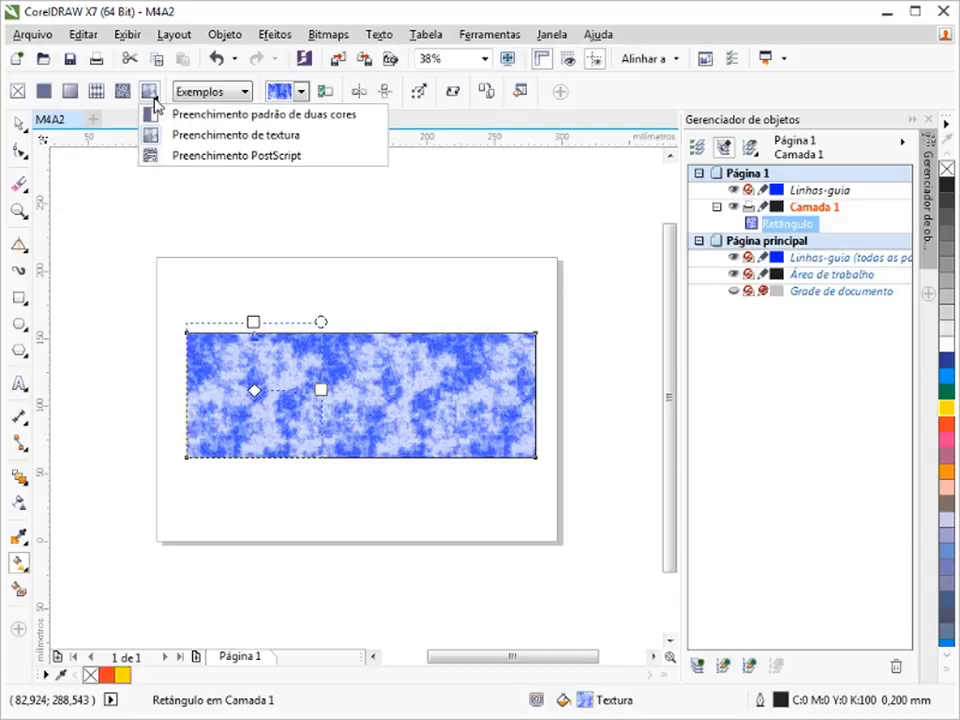
left_click(203, 159)
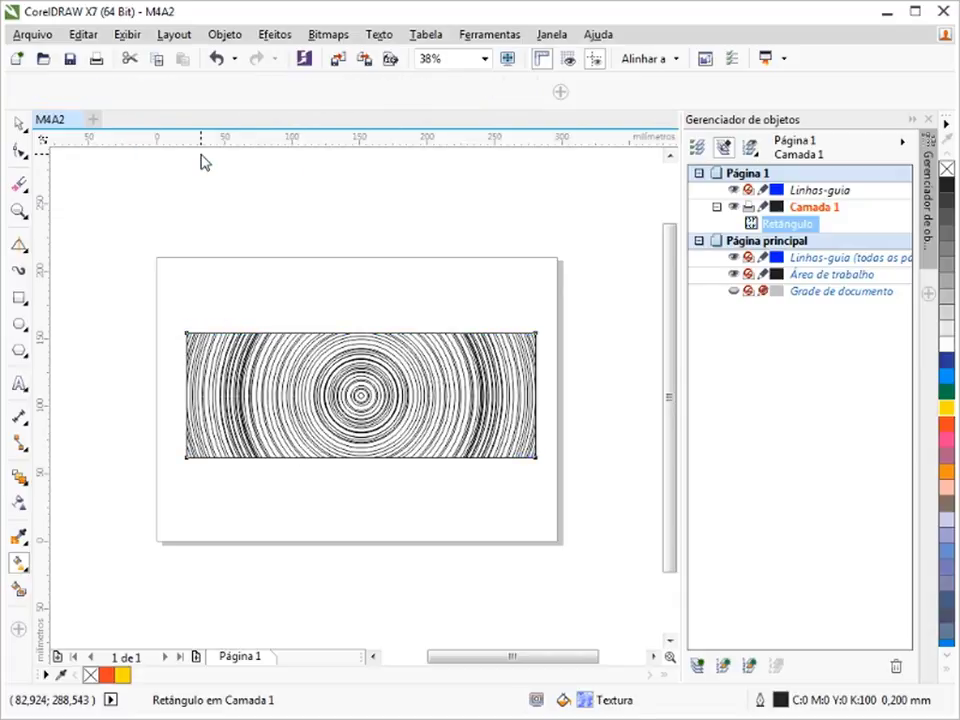
left_click(256, 92)
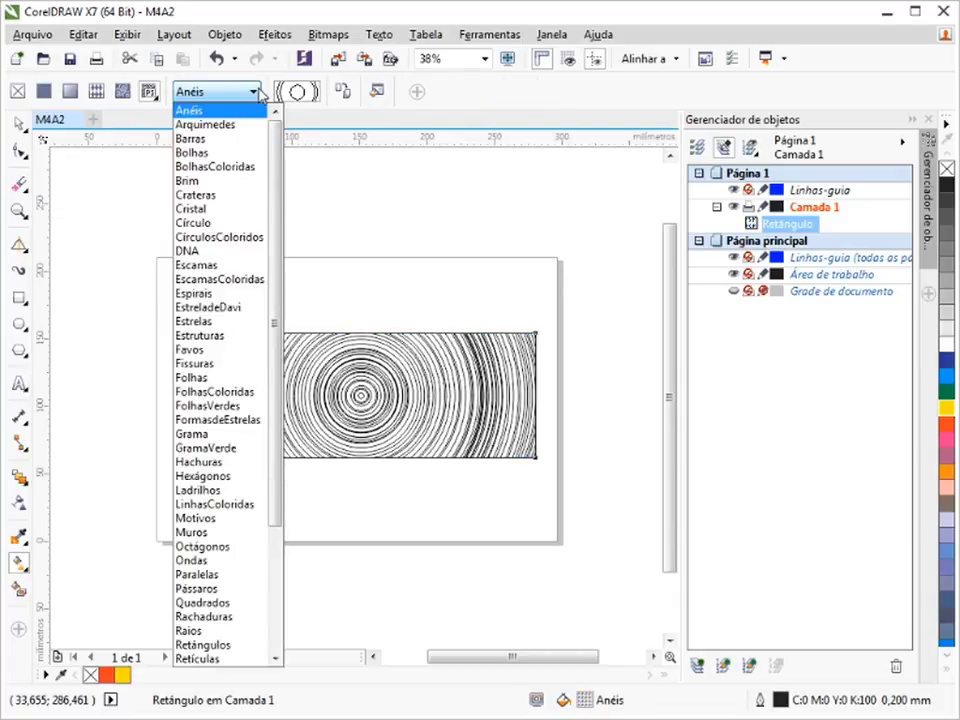
left_click(240, 140)
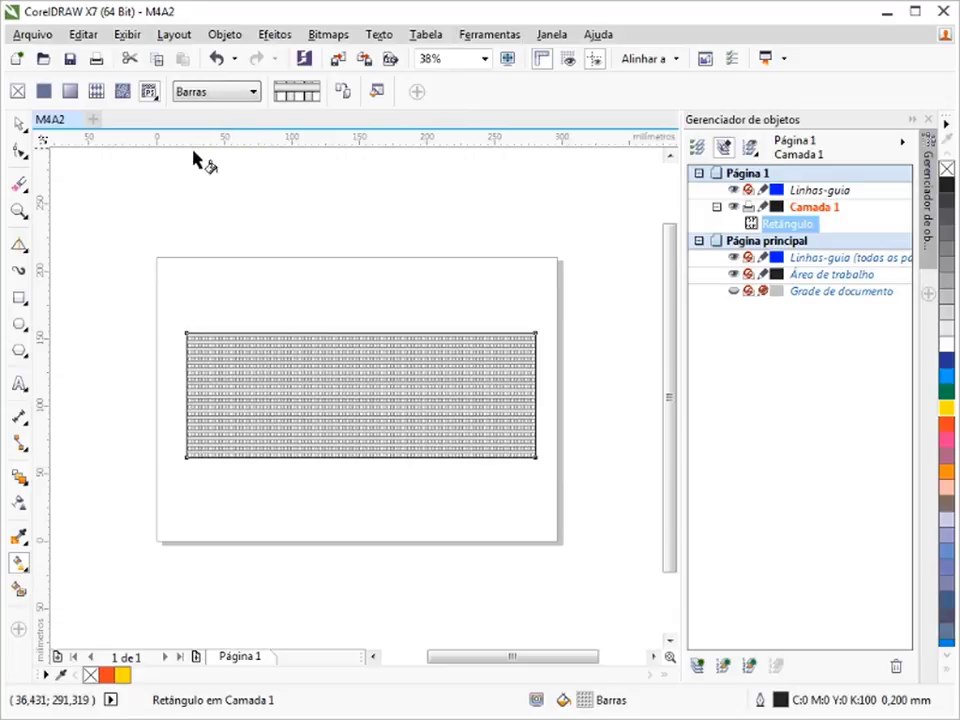
Step: Deselect the rectangle and draw an ellipse about 94 × 67 mm above it, overlapping the page's upper edge
left_click(28, 570)
left_click(110, 564)
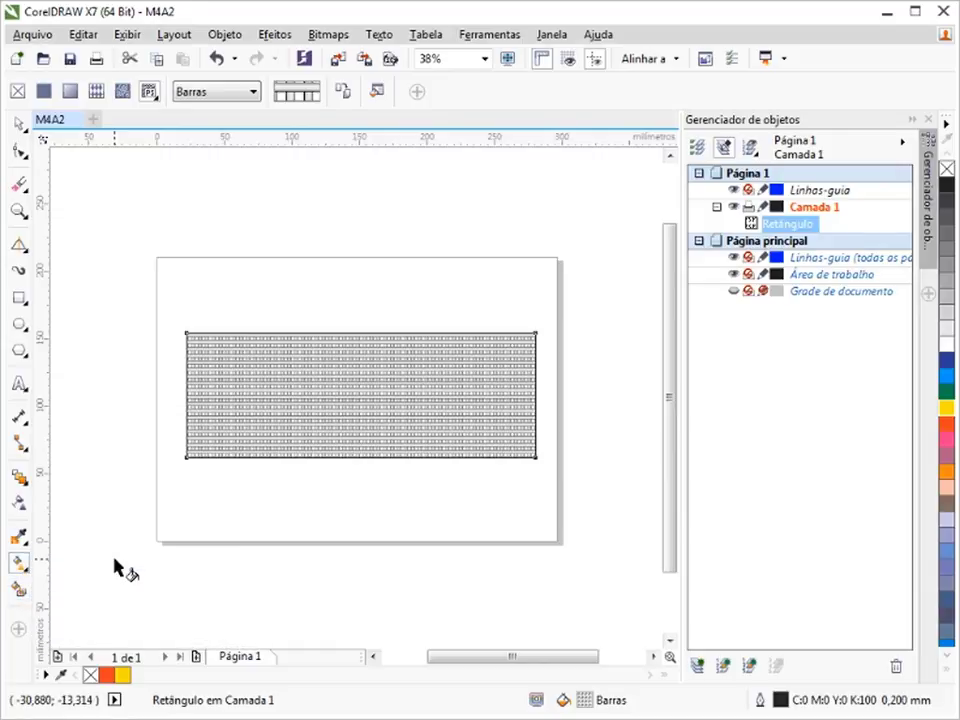
left_click(117, 563)
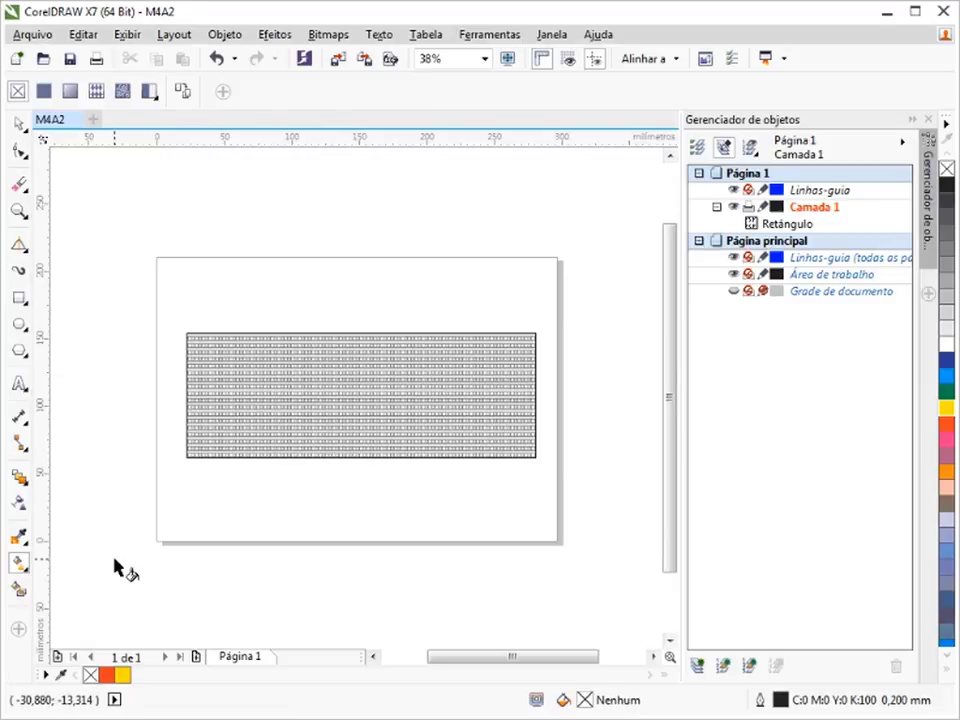
left_click(20, 324)
mouse_move(280, 218)
left_mouse_down()
mouse_move(315, 263)
mouse_move(414, 307)
mouse_move(409, 324)
left_mouse_up()
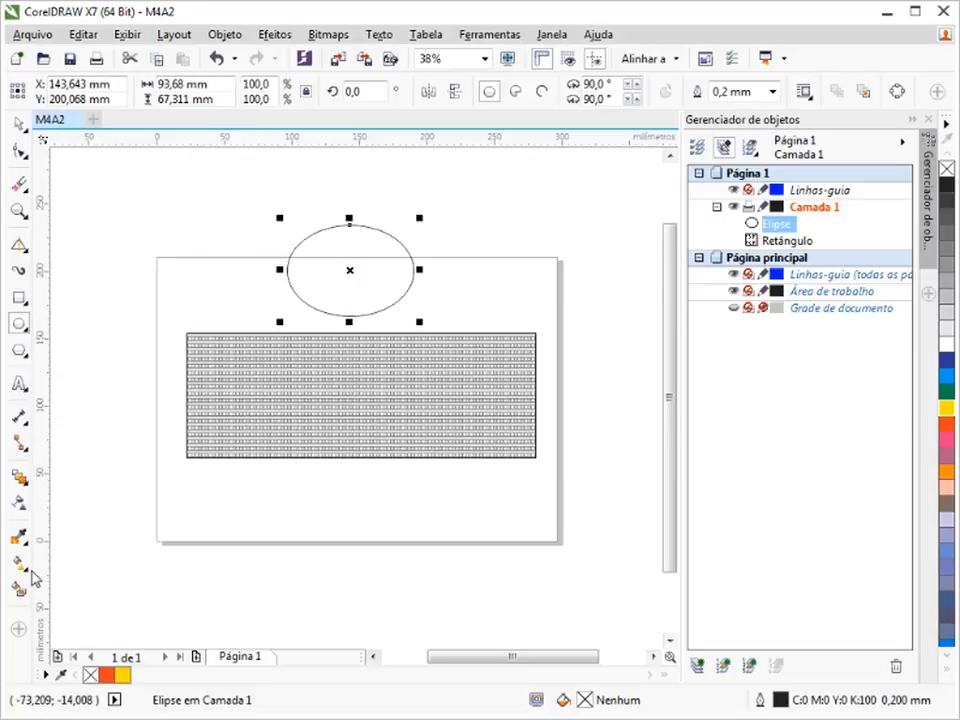
Step: Use Interactive Fill to give the ellipse a black-to-white linear gradient running from its lower left to its upper right
left_click(24, 565)
left_click(78, 562)
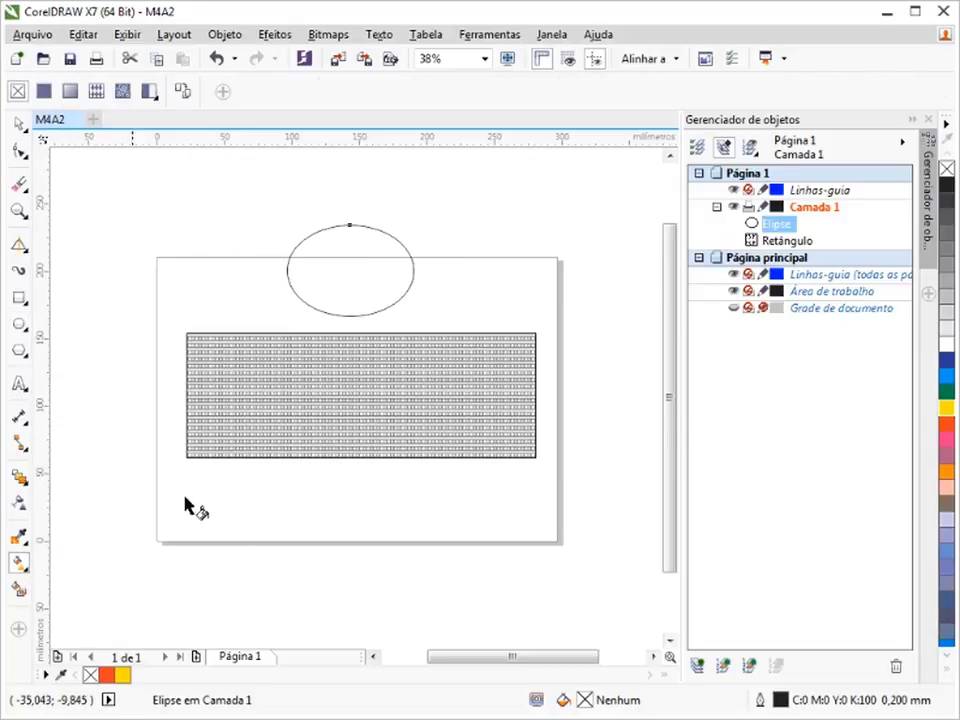
left_click_drag(292, 286, 401, 245)
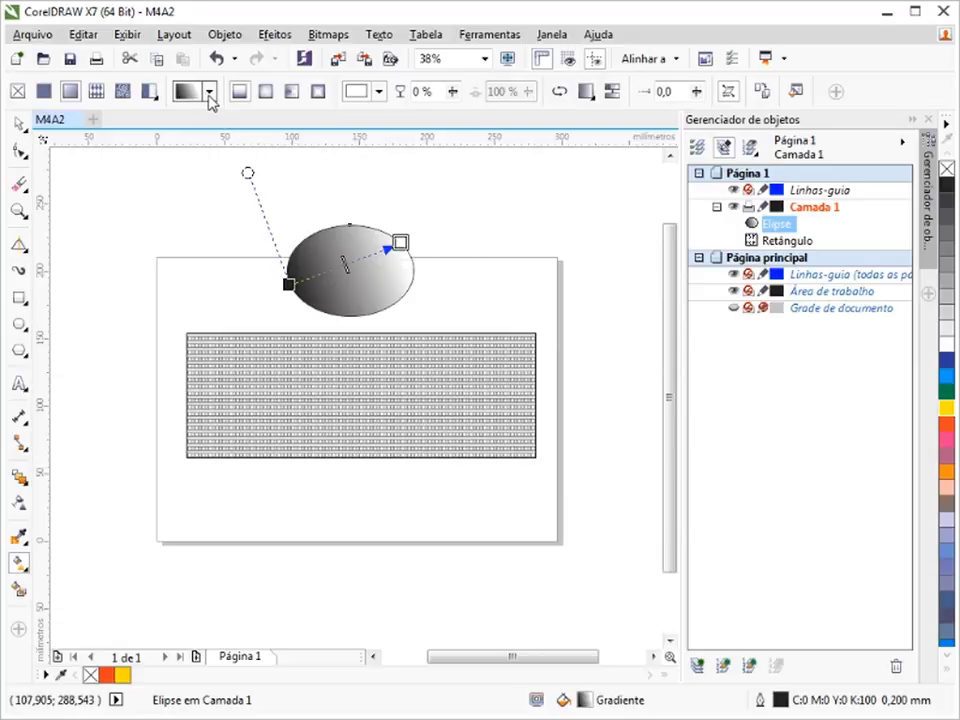
left_click(19, 126)
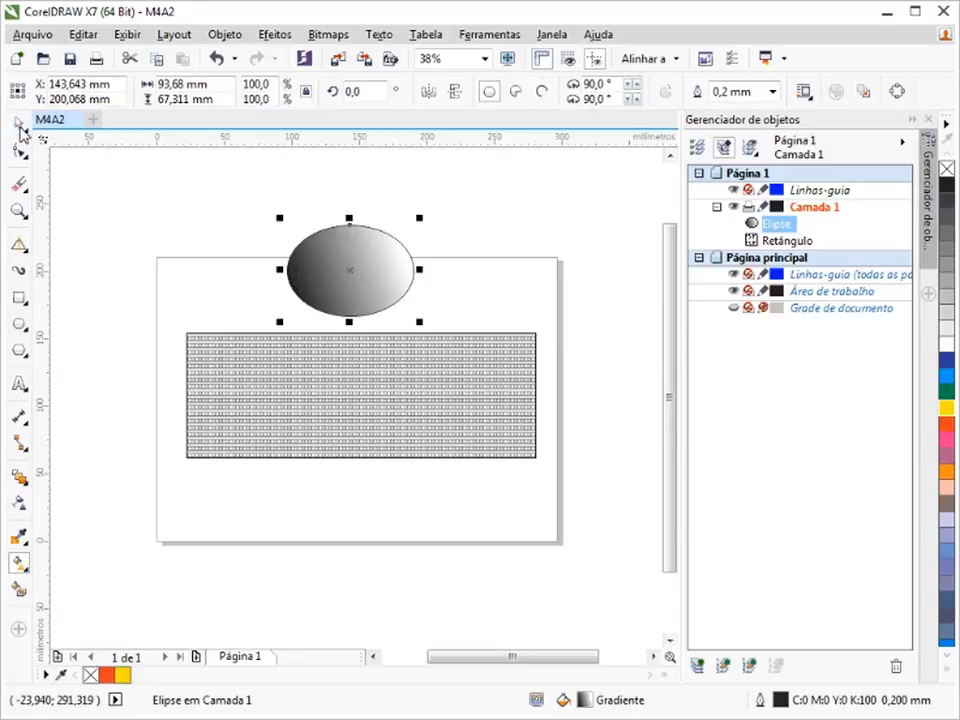
Step: Apply a Mesh Fill to the ellipse with a 3 × 3 grid and set the selection mode to Mão livre
left_click(23, 568)
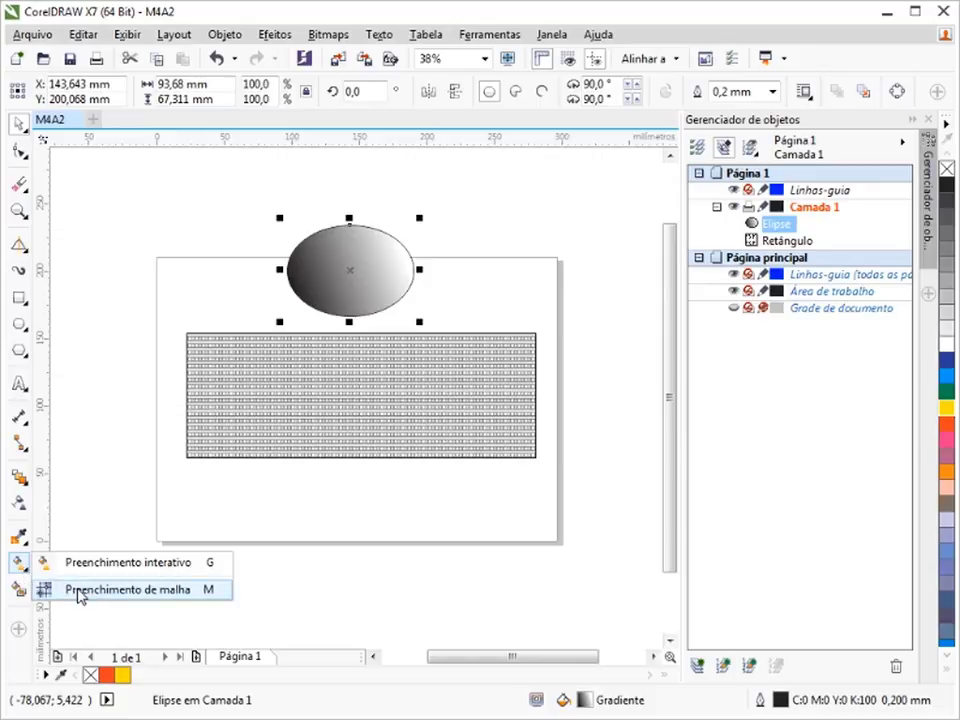
left_click(80, 590)
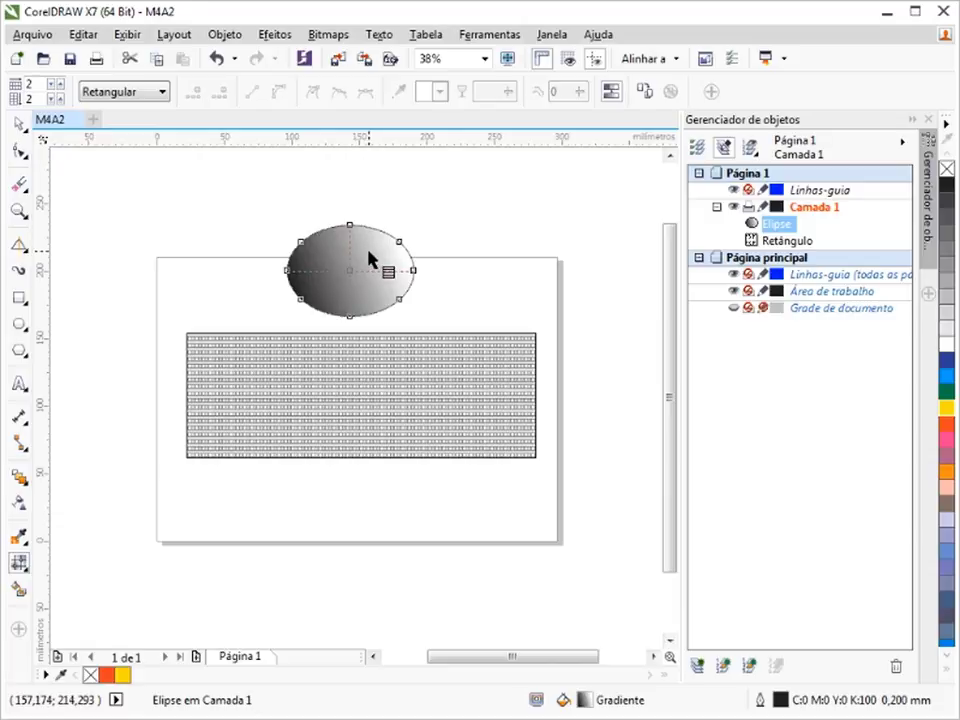
left_click(60, 84)
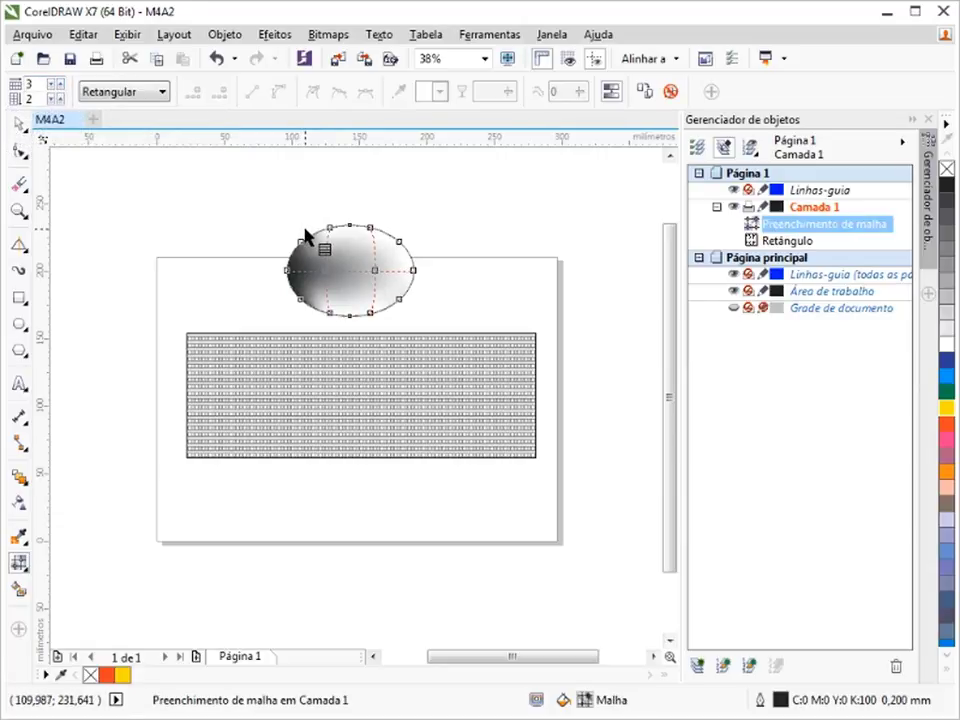
left_click(163, 99)
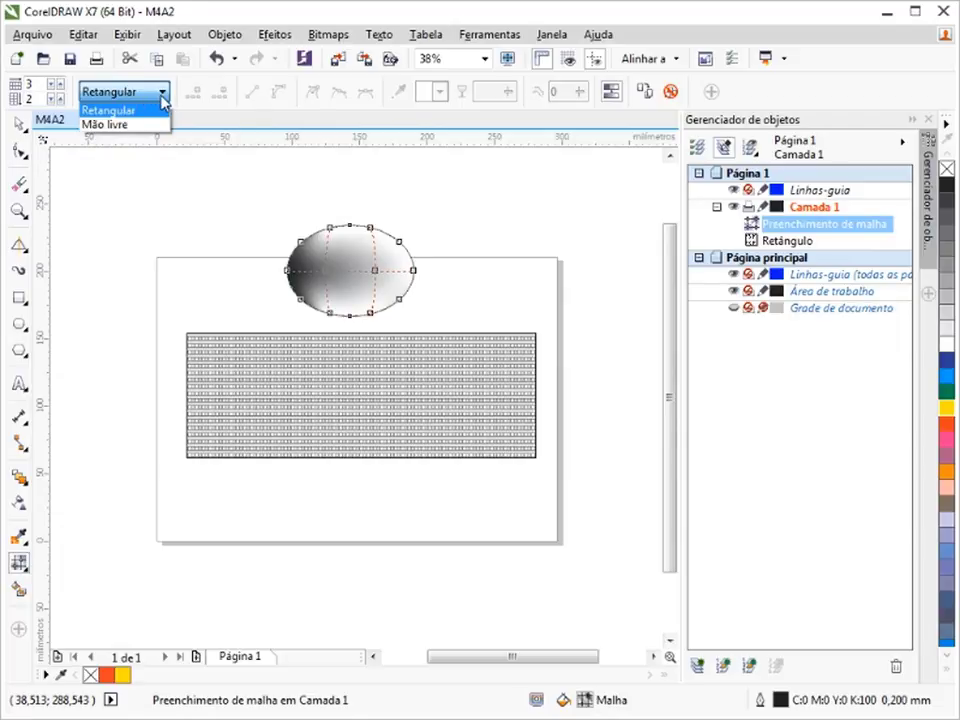
left_click(140, 135)
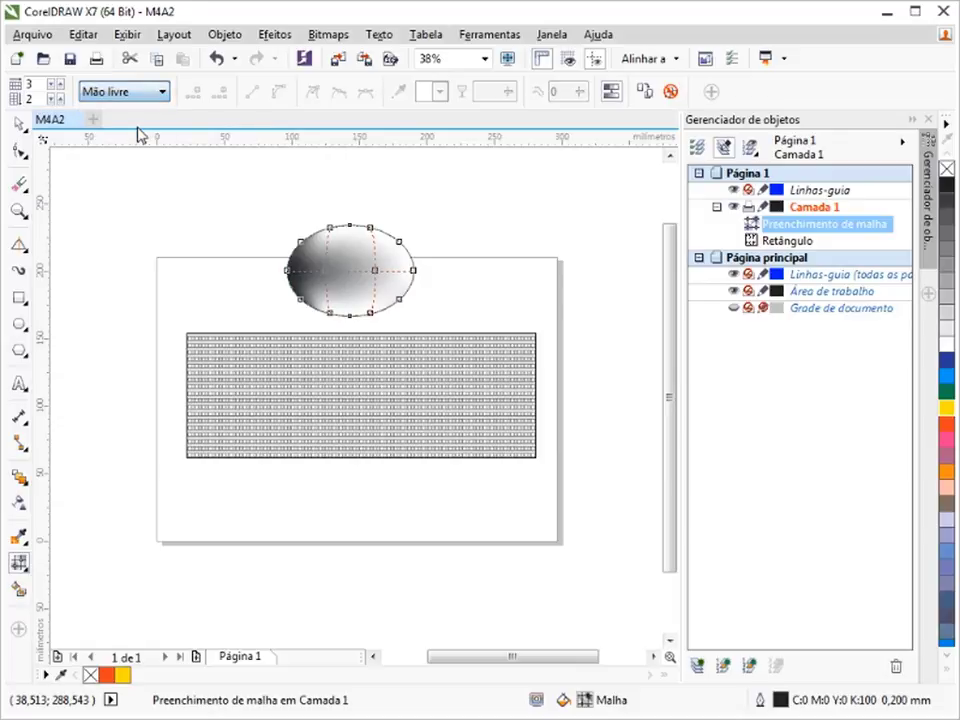
left_click(60, 98)
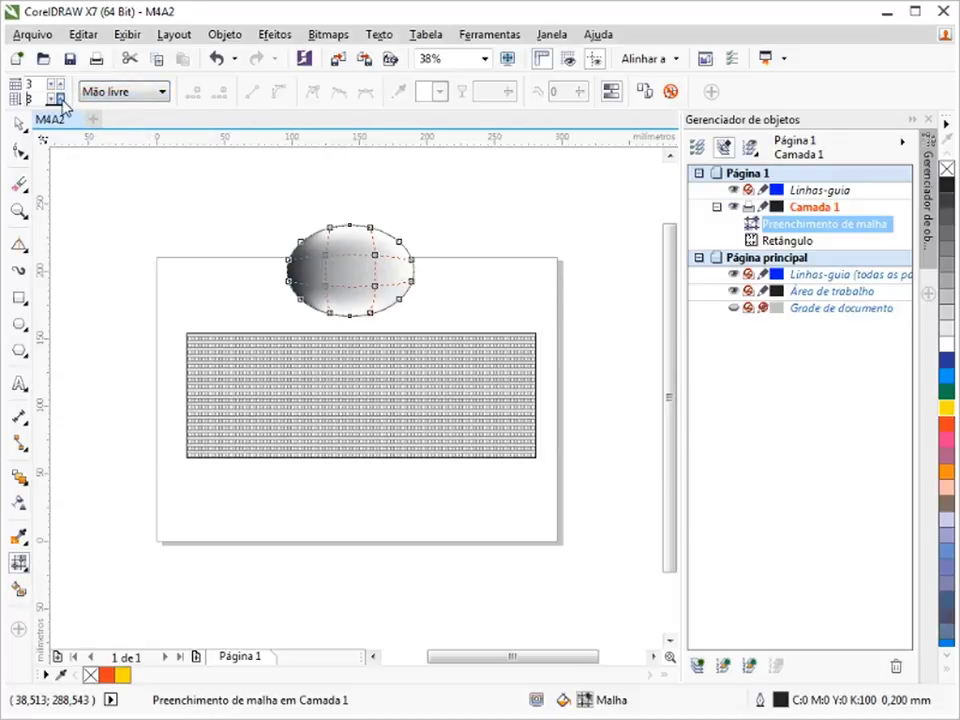
Step: Colour the mesh's upper-right inner node yellow and its lower-left inner node red
left_click(375, 258)
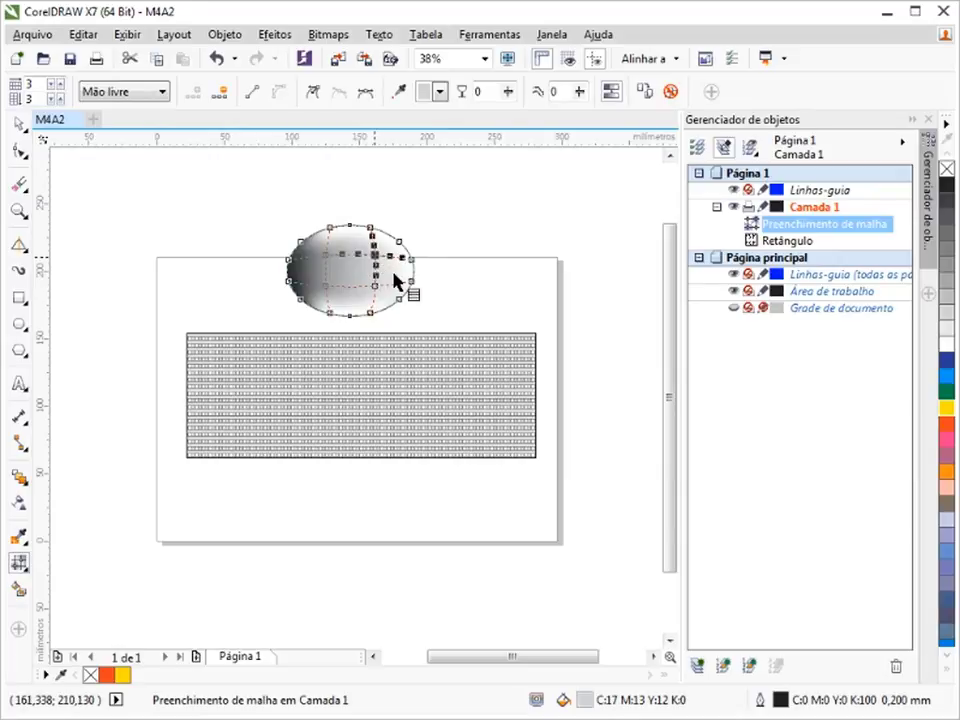
left_click(440, 97)
left_click(465, 142)
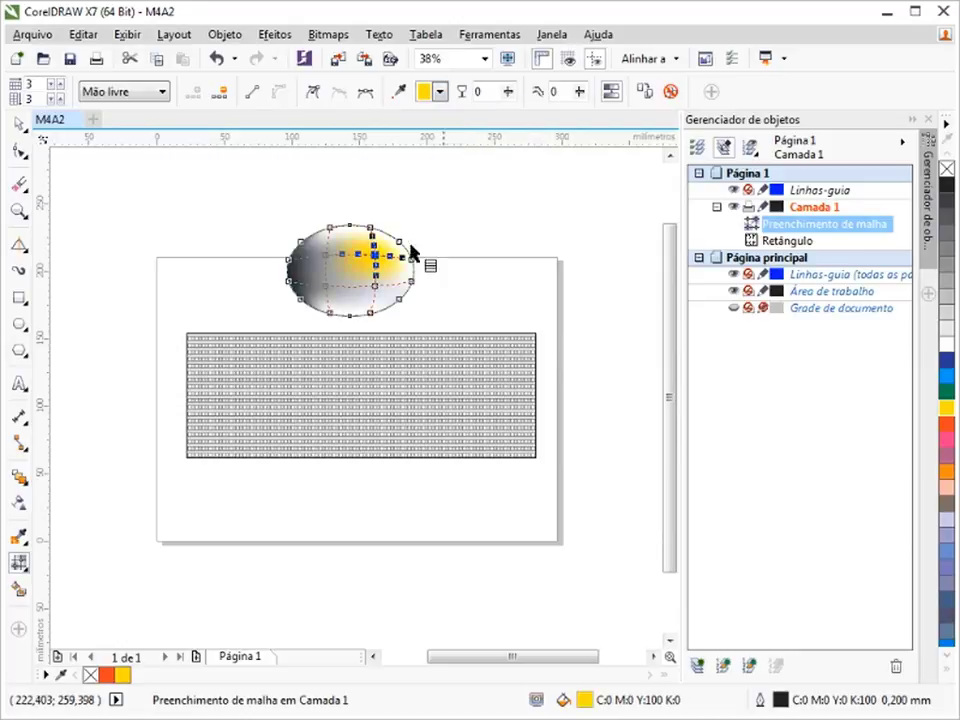
left_click(329, 289)
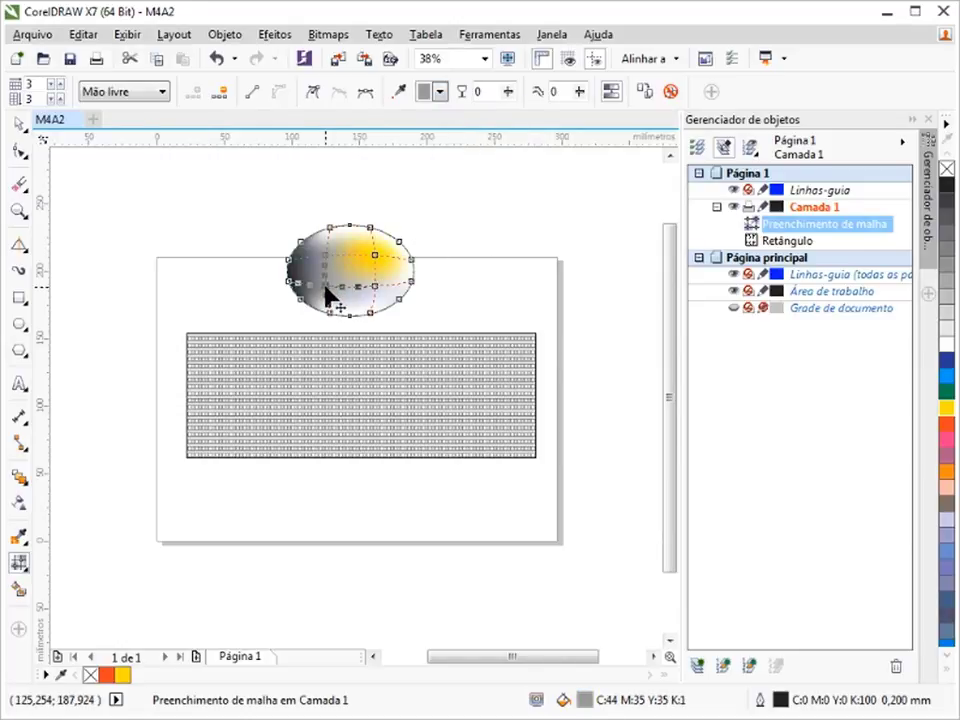
left_click(441, 92)
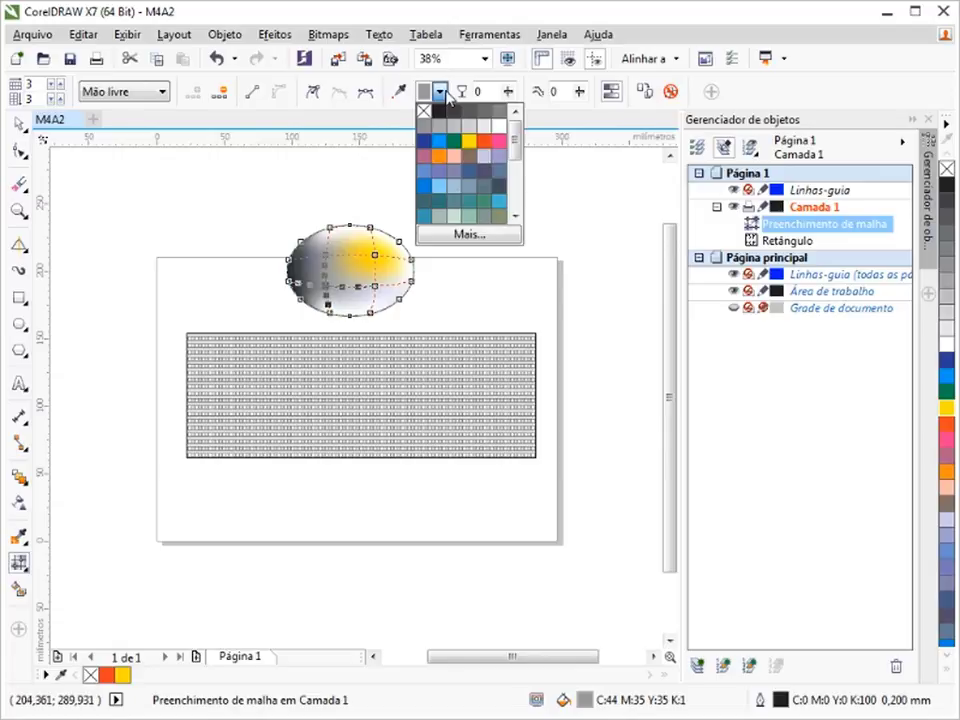
left_click(485, 141)
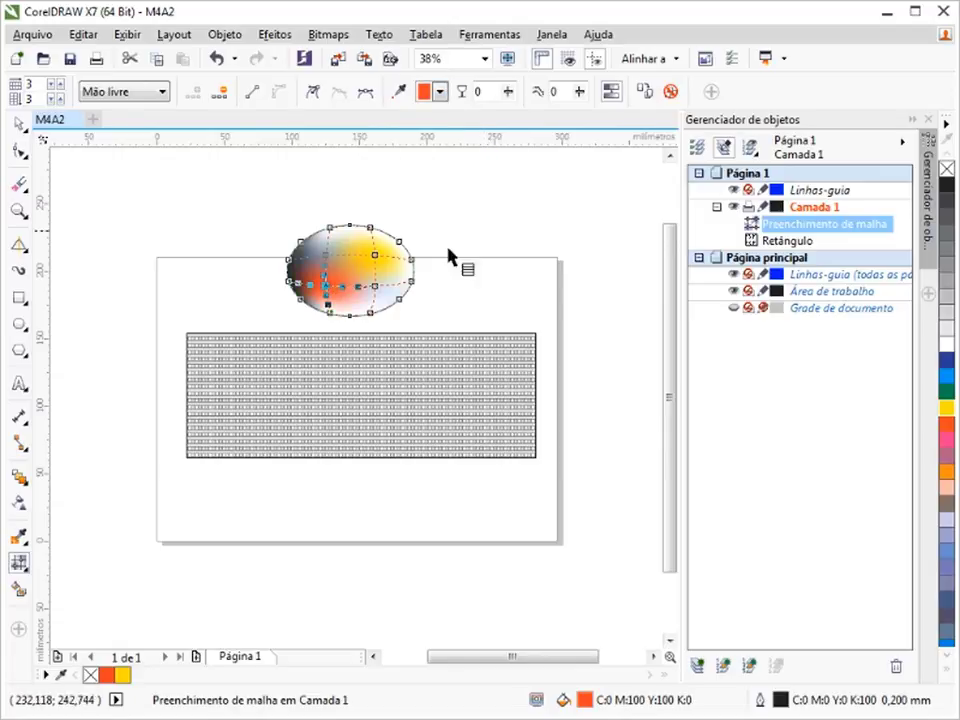
Step: Draw an ellipse about 62 × 53 mm below the rectangle, across the page's lower edge, and duplicate it twice
left_click(20, 591)
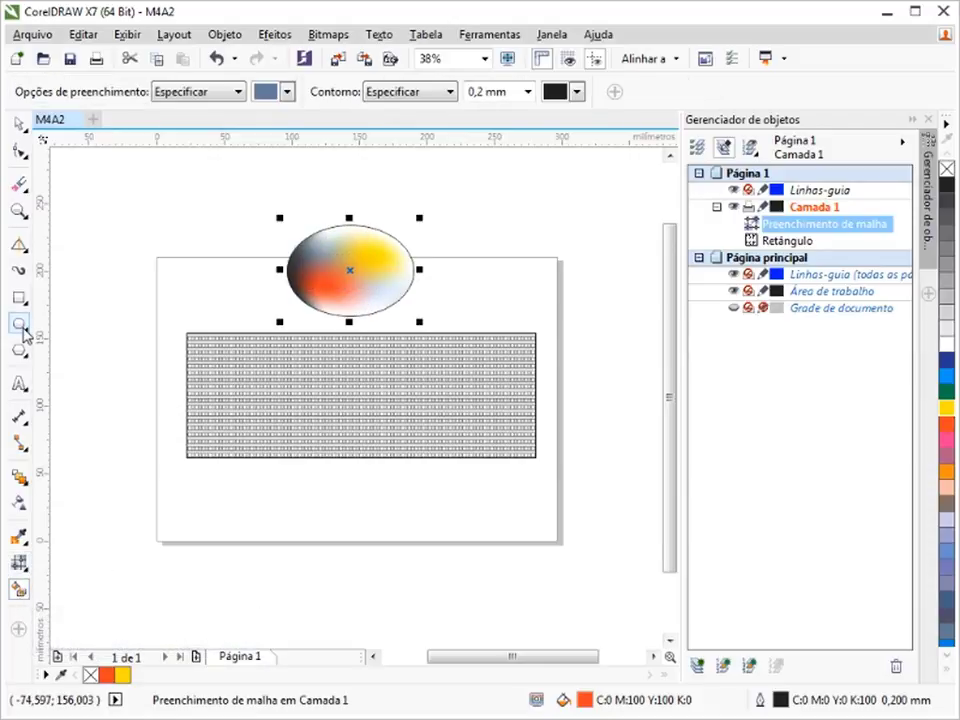
left_click(19, 324)
left_click_drag(234, 509, 317, 581)
key("ctrl+d")
key("ctrl+d")
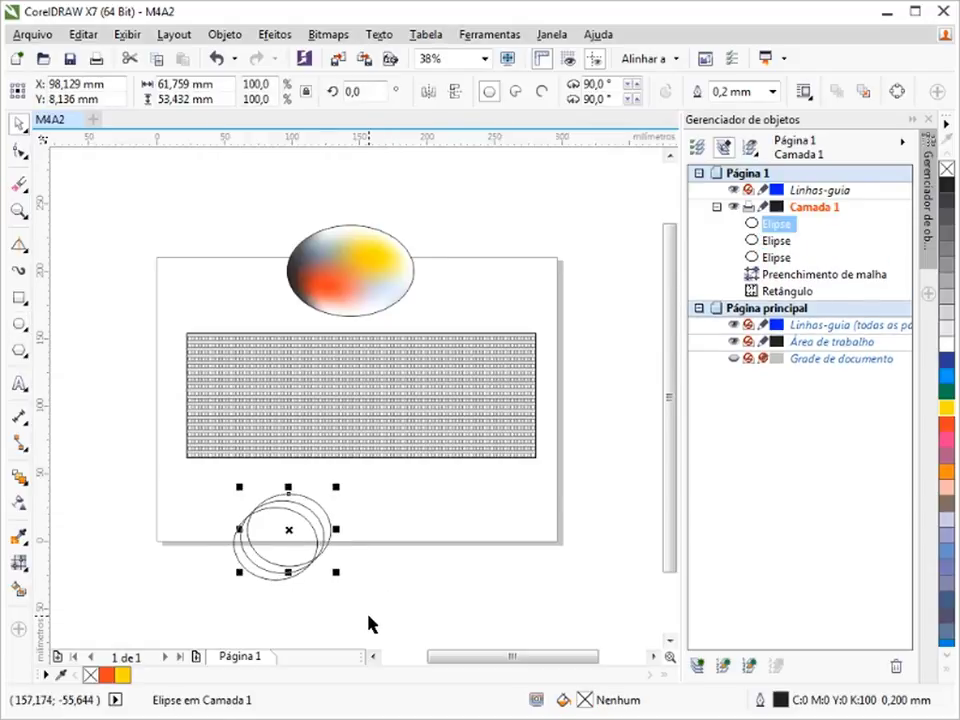
Step: Use Smart Fill with a specified red fill to fill the lower-left and upper-right crescents inside the middle of the three overlapping ellipses
left_click(19, 591)
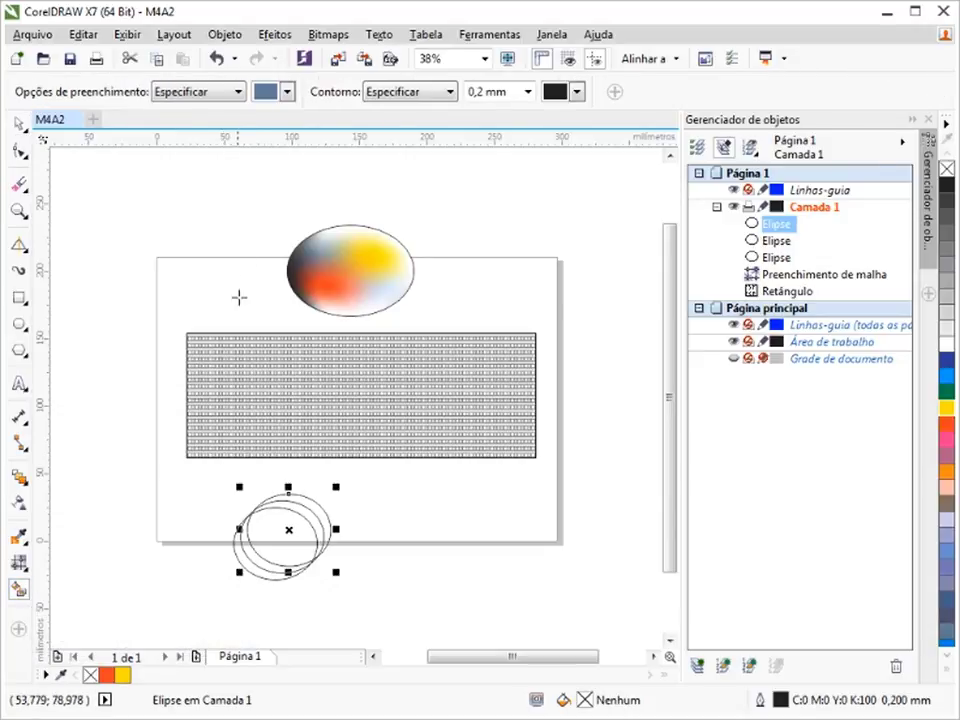
left_click(242, 92)
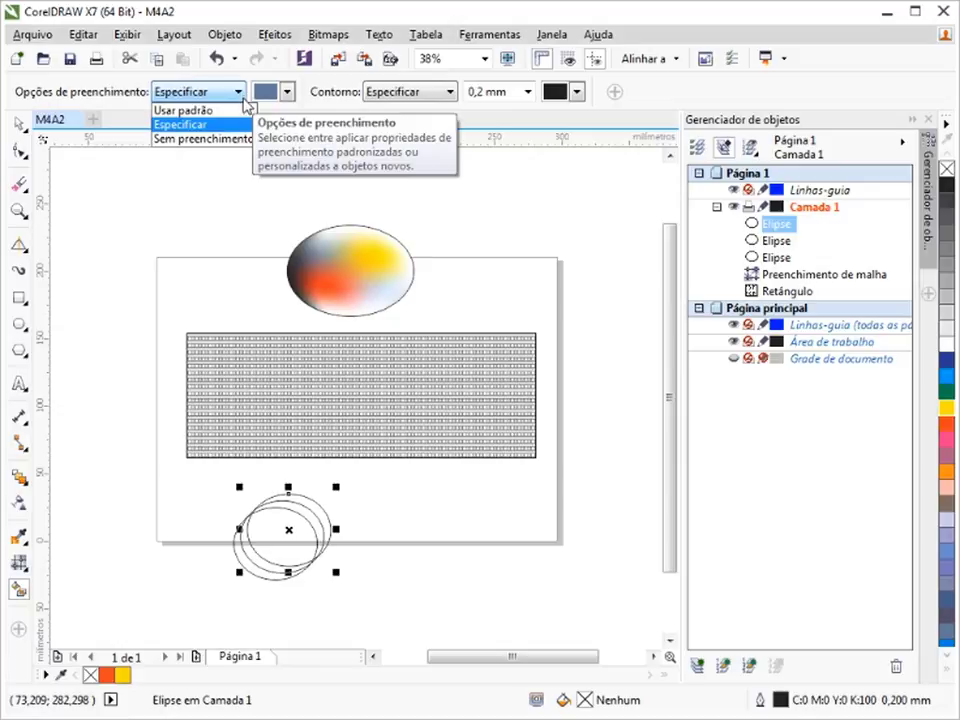
left_click(228, 127)
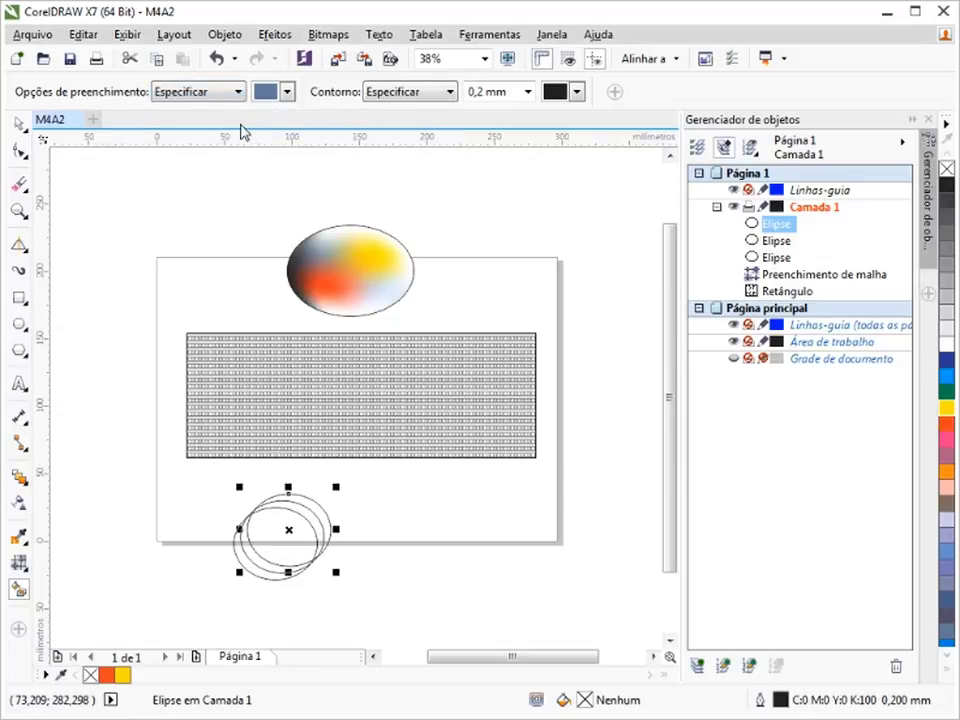
left_click(287, 92)
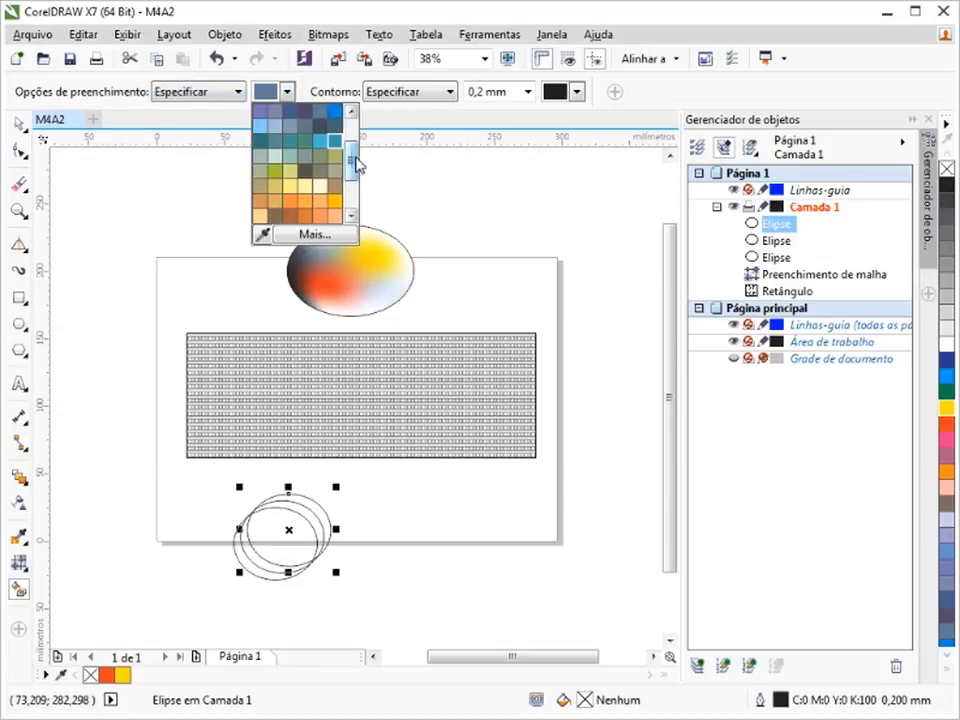
left_click_drag(355, 158, 352, 127)
left_click(306, 141)
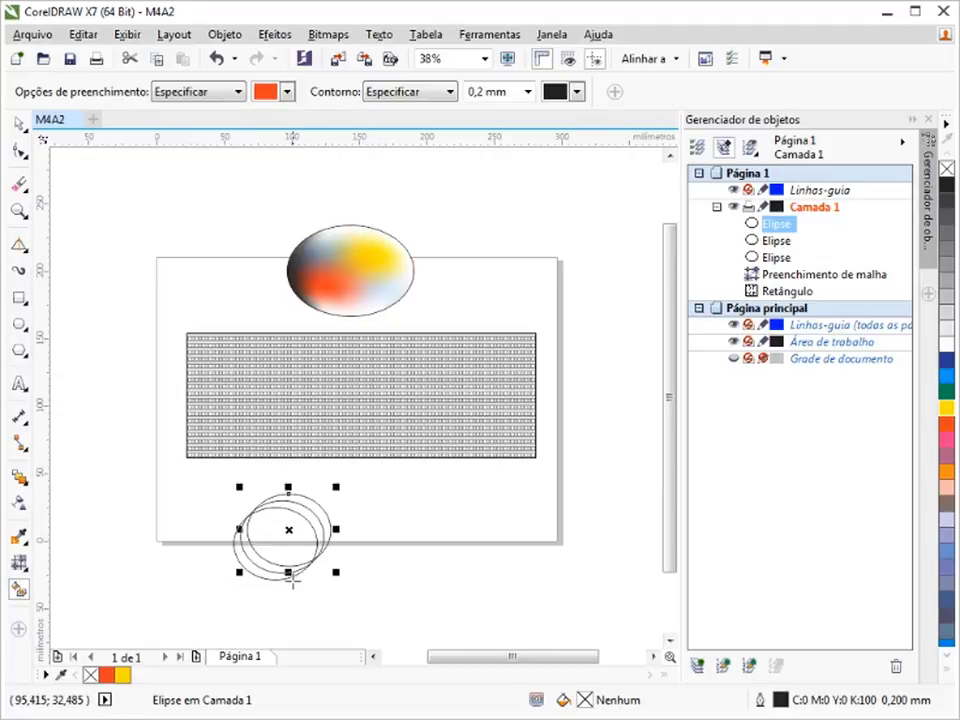
left_click(262, 562)
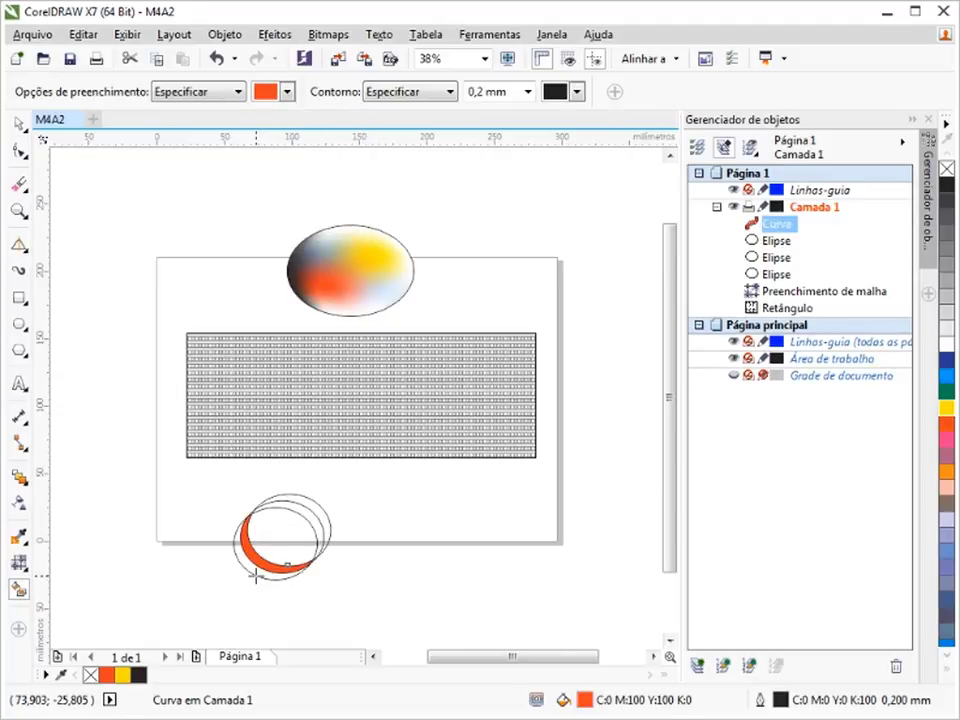
left_click(306, 527)
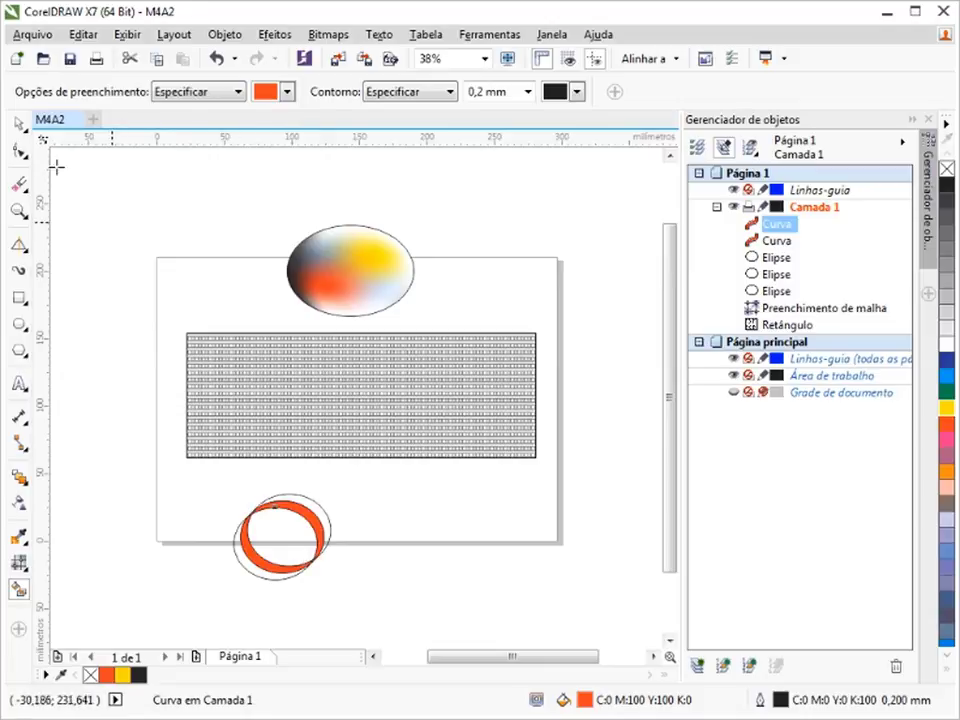
Step: Move the two red crescents out of the overlapping ellipses to the empty area on their right
left_click(27, 131)
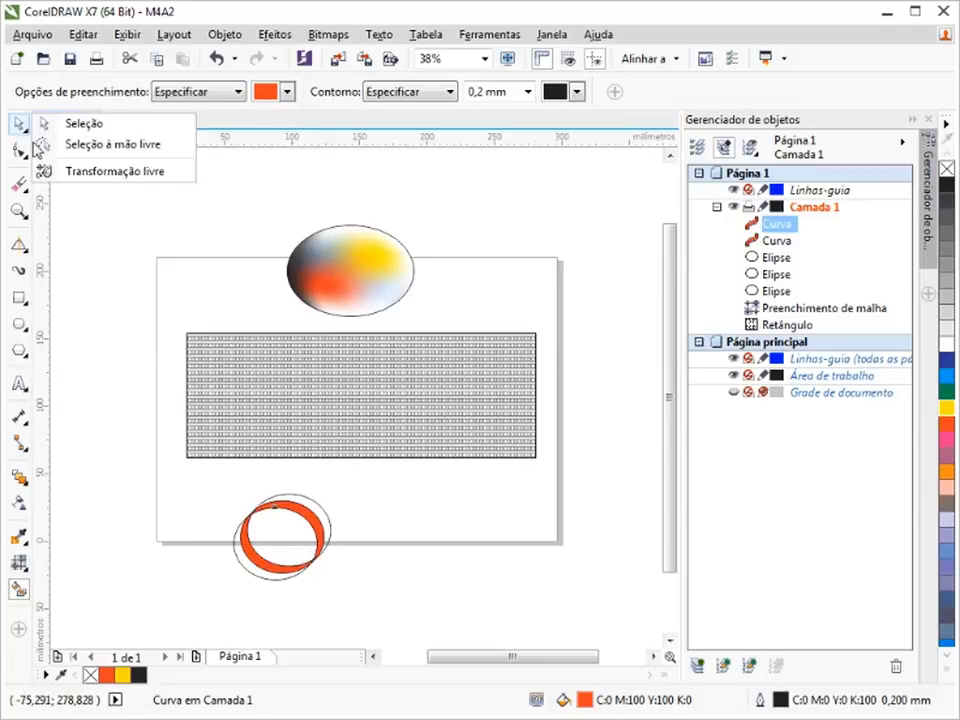
left_click(321, 519)
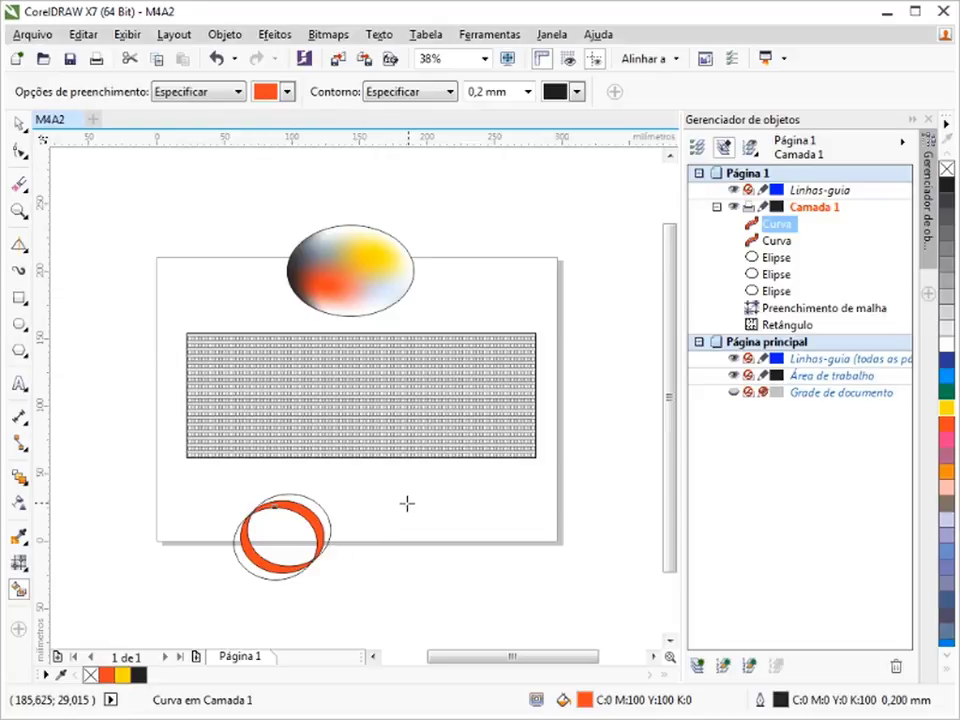
left_click(18, 124)
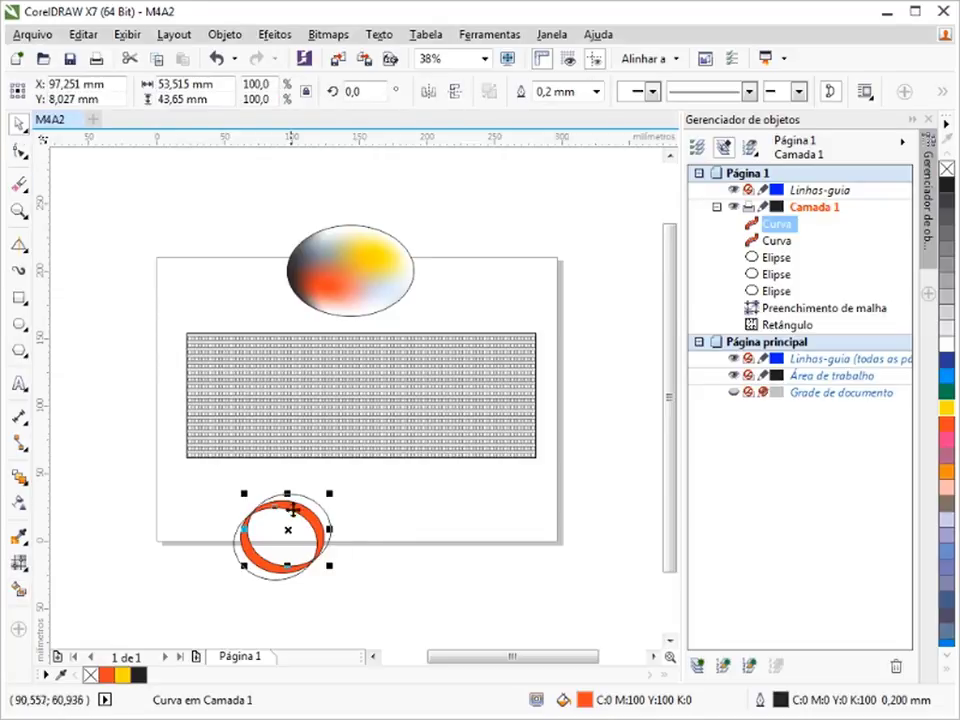
left_click_drag(287, 527, 386, 503)
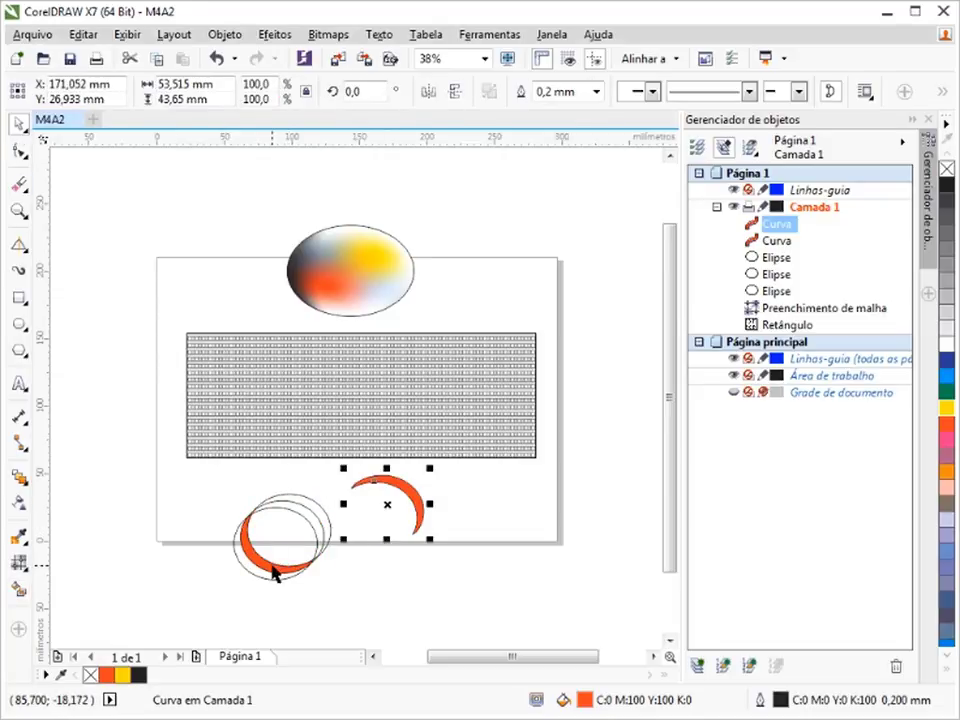
left_click_drag(277, 573, 424, 574)
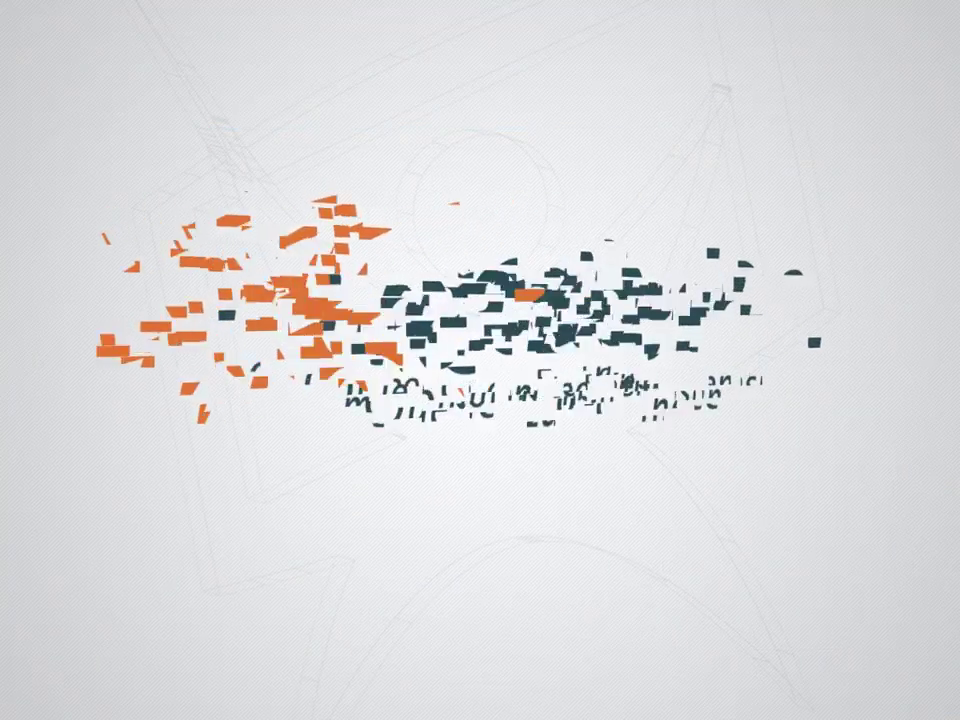